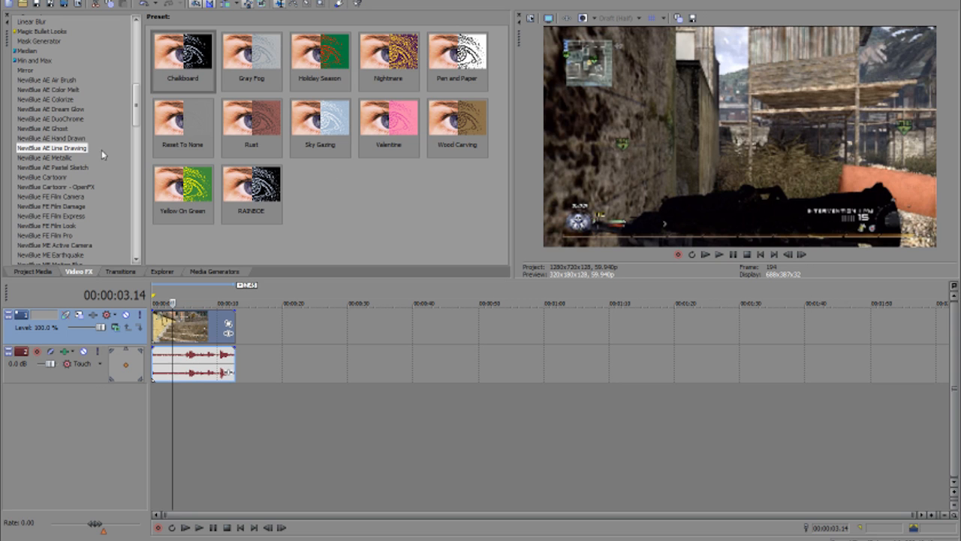
Apply the NewBlue AE Line Drawing effect with the RAINBOE preset to the gameplay clip, dismissing the registration prompt.
click(45, 149)
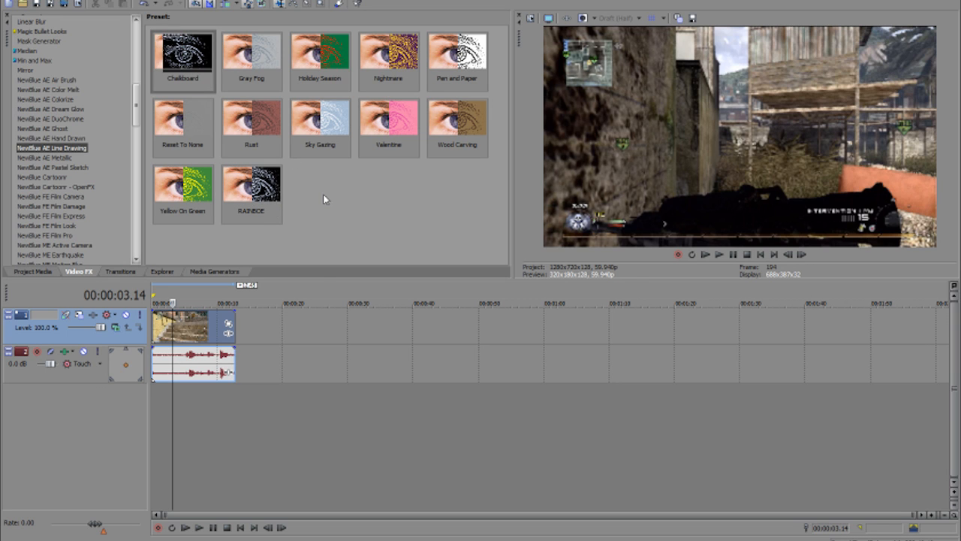
click(263, 176)
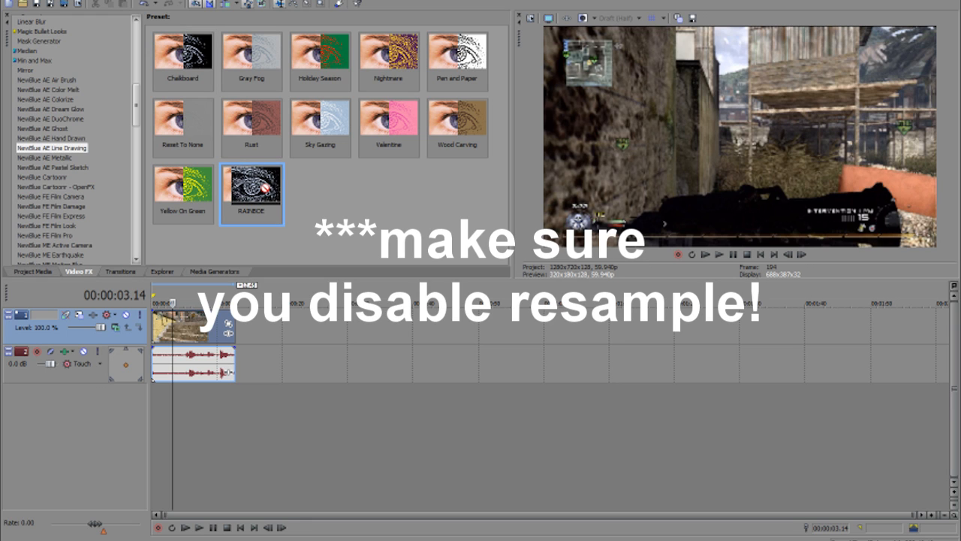
drag(265, 189, 193, 316)
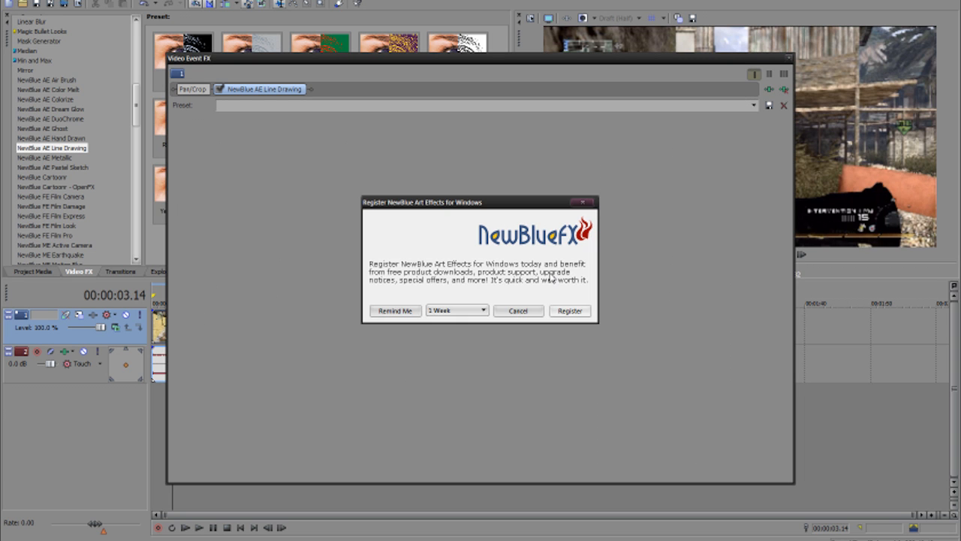
click(518, 311)
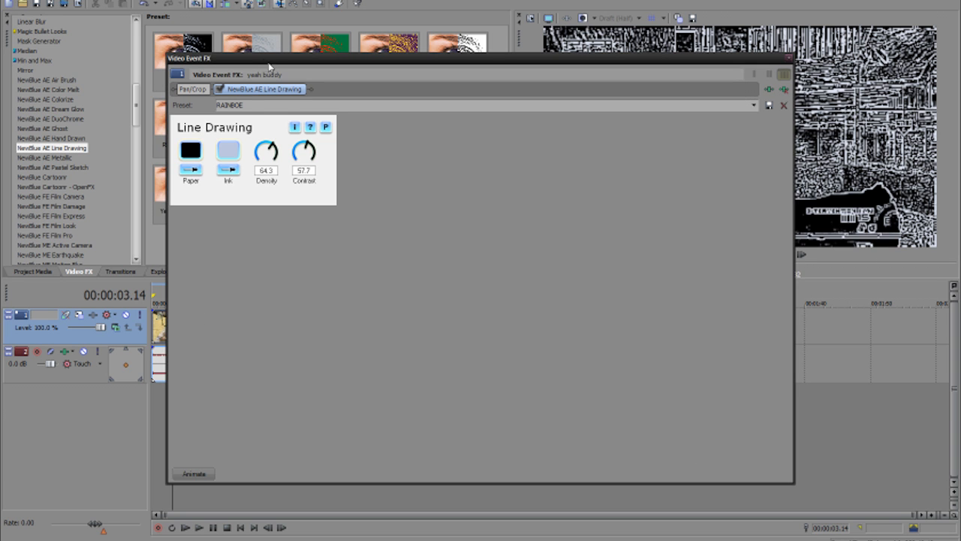
mouse_move(268, 61)
mouse_down()
mouse_move(273, 178)
mouse_move(358, 127)
mouse_up()
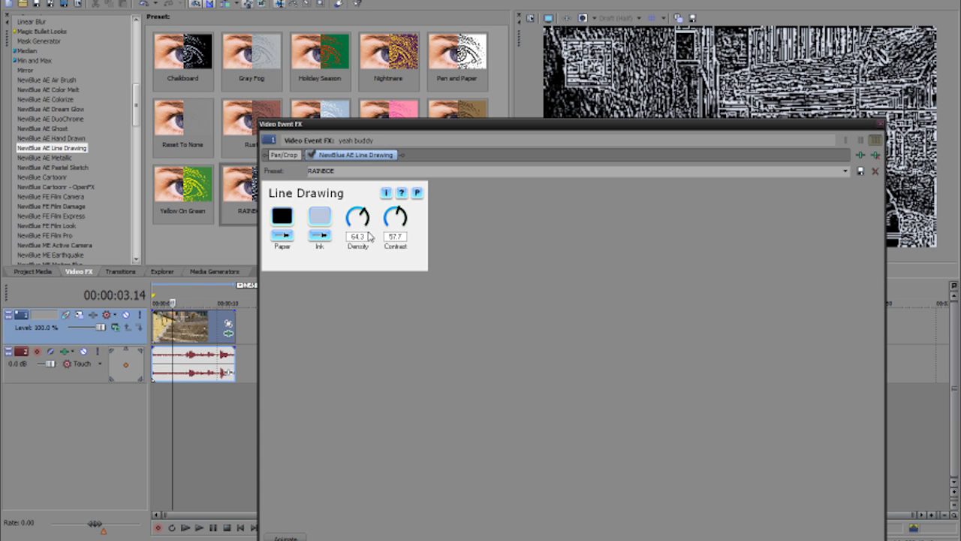
text(64.3)
click(882, 125)
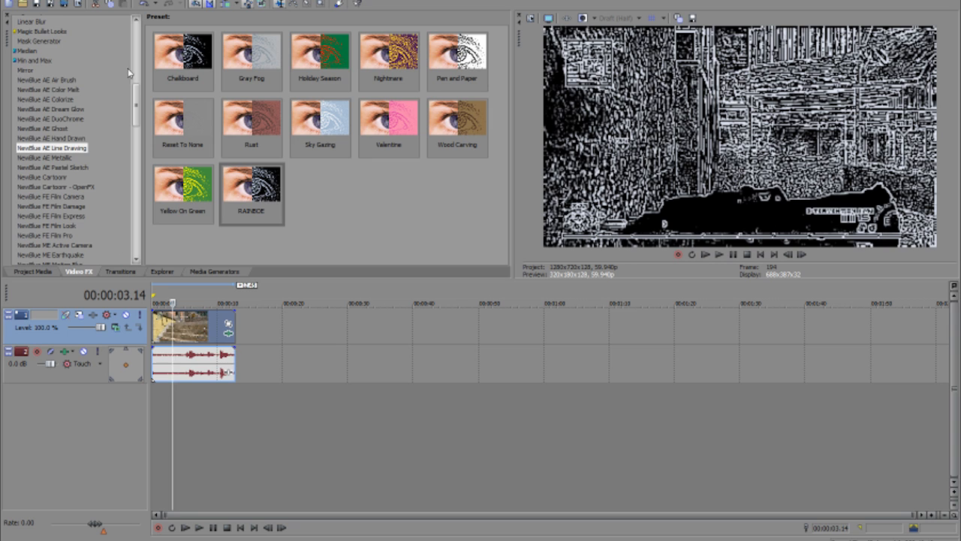
Add the Chroma Keyer effect with the Blue Screen preset to the gameplay clip.
drag(139, 100, 136, 46)
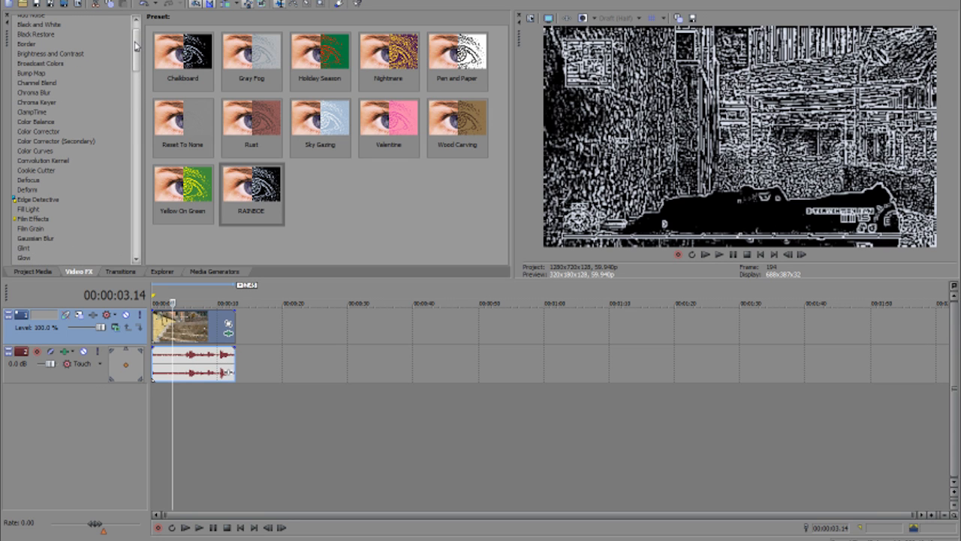
click(37, 102)
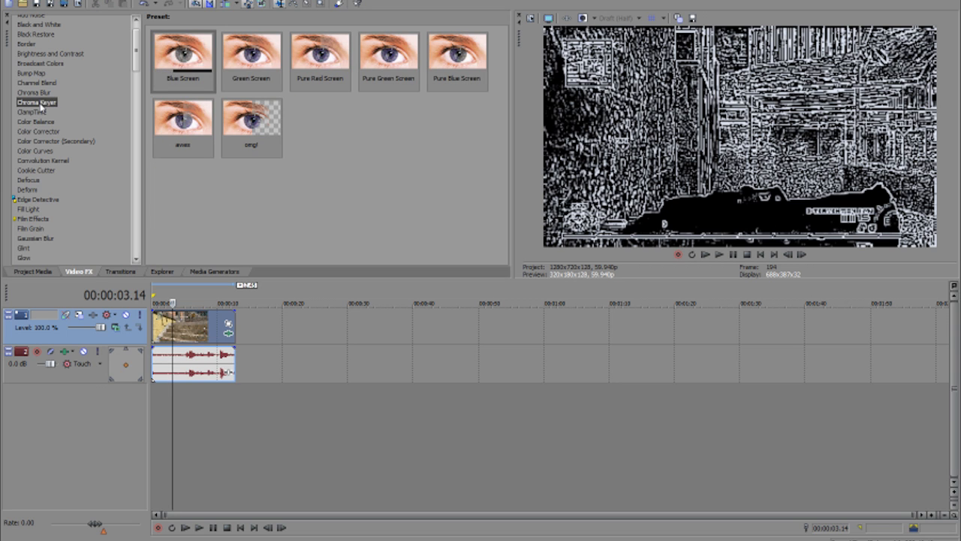
drag(202, 61, 210, 325)
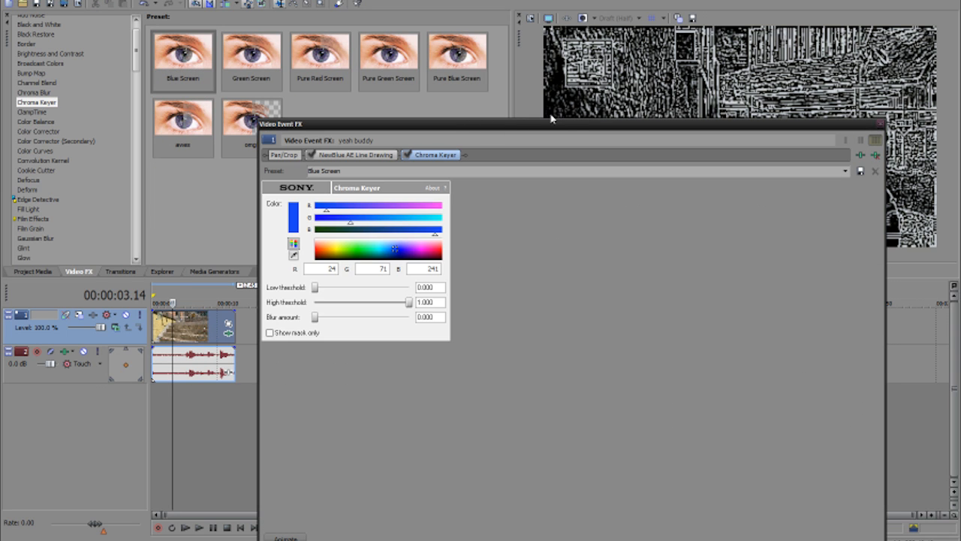
drag(552, 119, 619, 200)
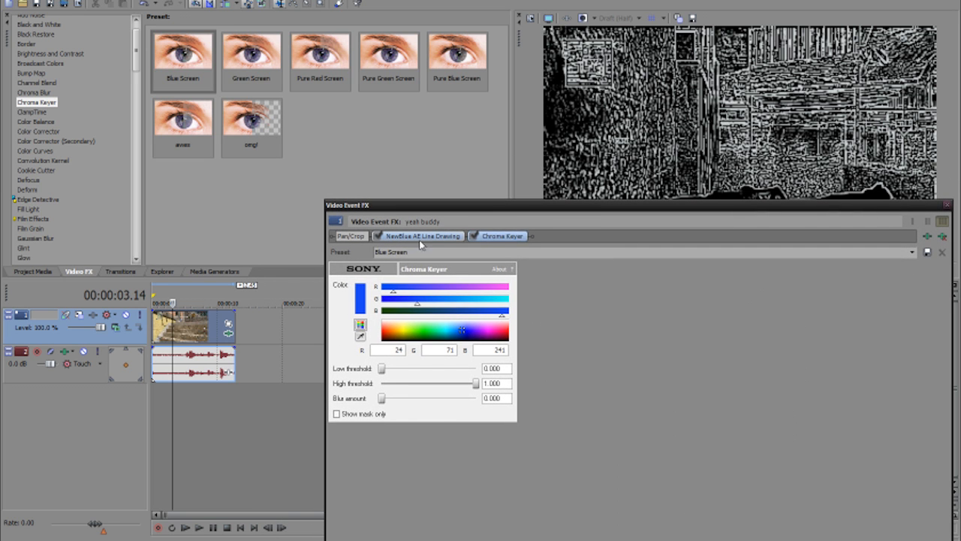
Set the Chroma Keyer's key color to white (255, 255, 255) and close the effect settings.
click(474, 236)
drag(463, 332, 459, 312)
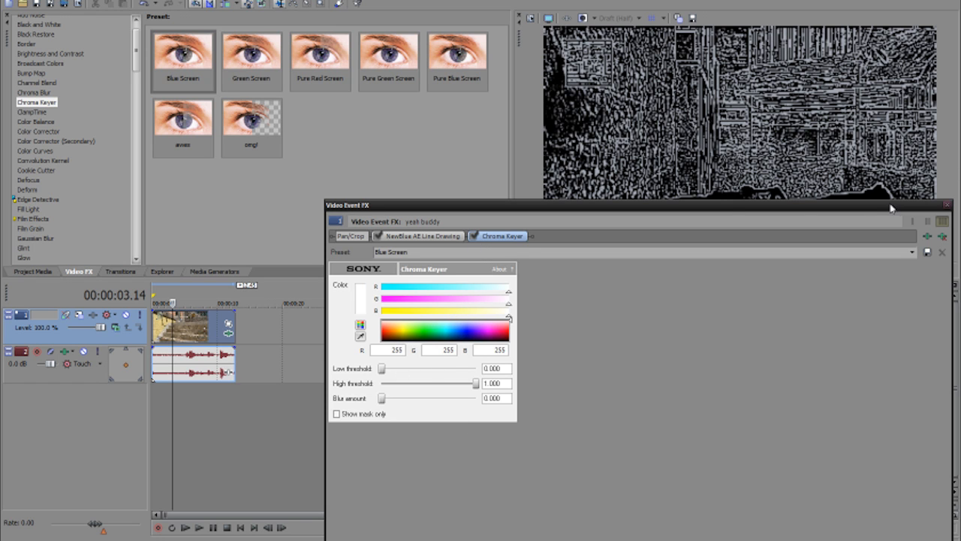
drag(891, 208, 698, 210)
click(753, 206)
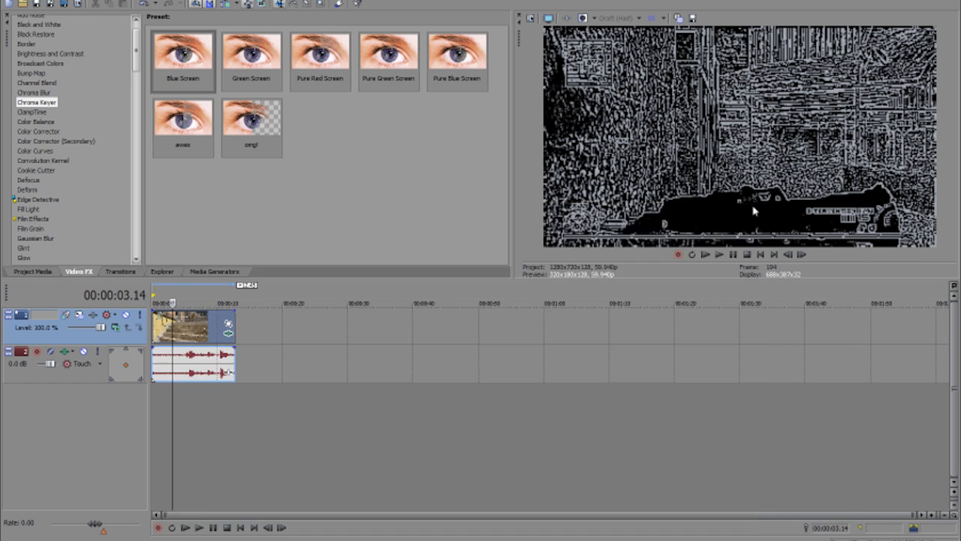
Insert a video track beneath the gameplay clip's track and place a Linear Red, Green and Blue color gradient on it.
click(205, 272)
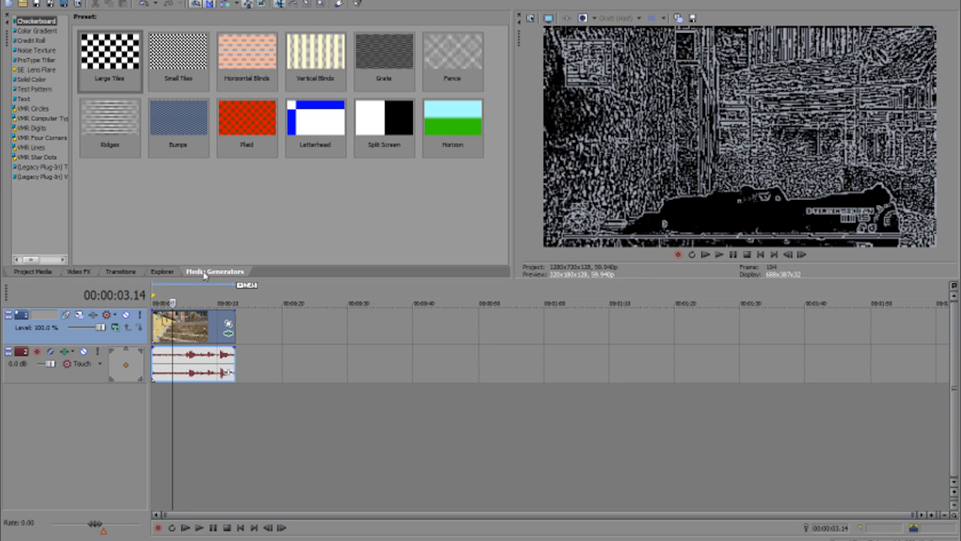
click(45, 32)
right_click(294, 456)
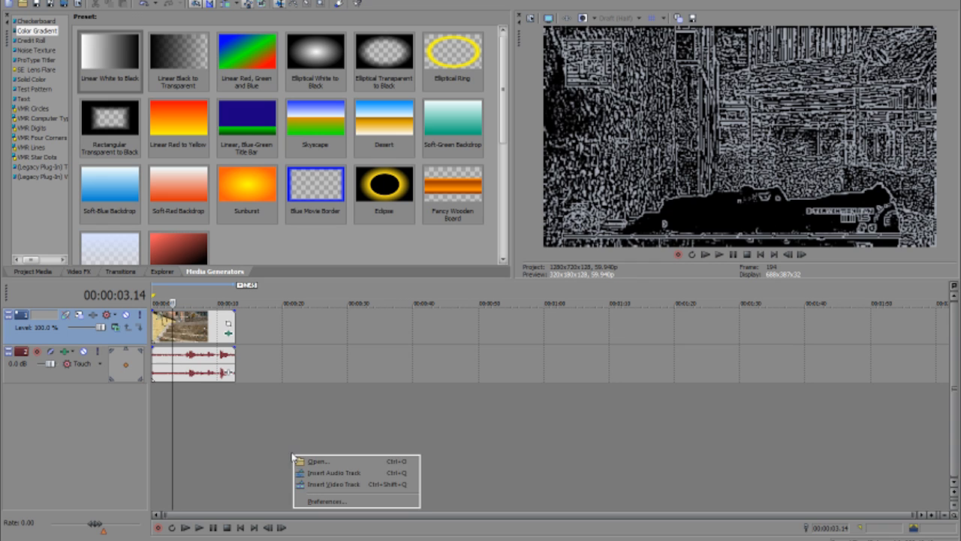
click(315, 485)
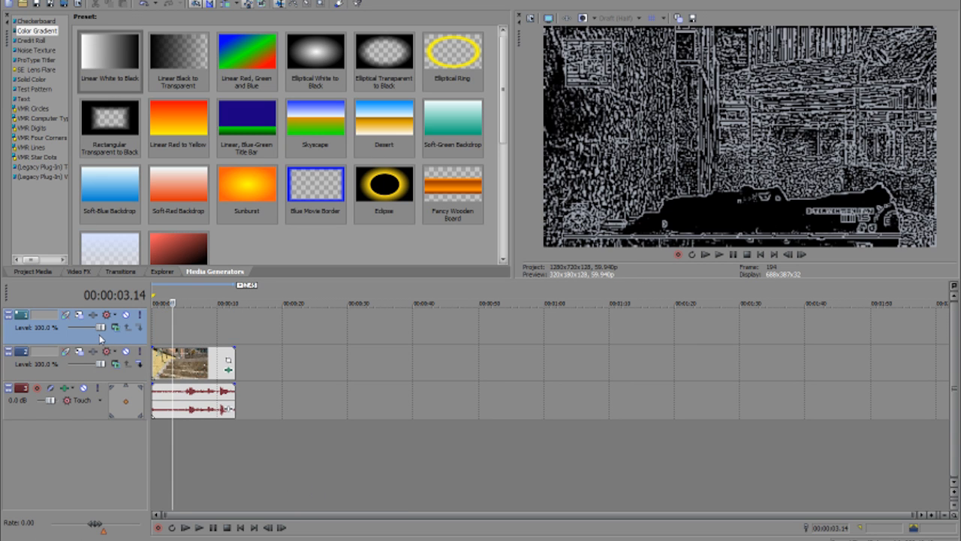
drag(106, 369, 151, 336)
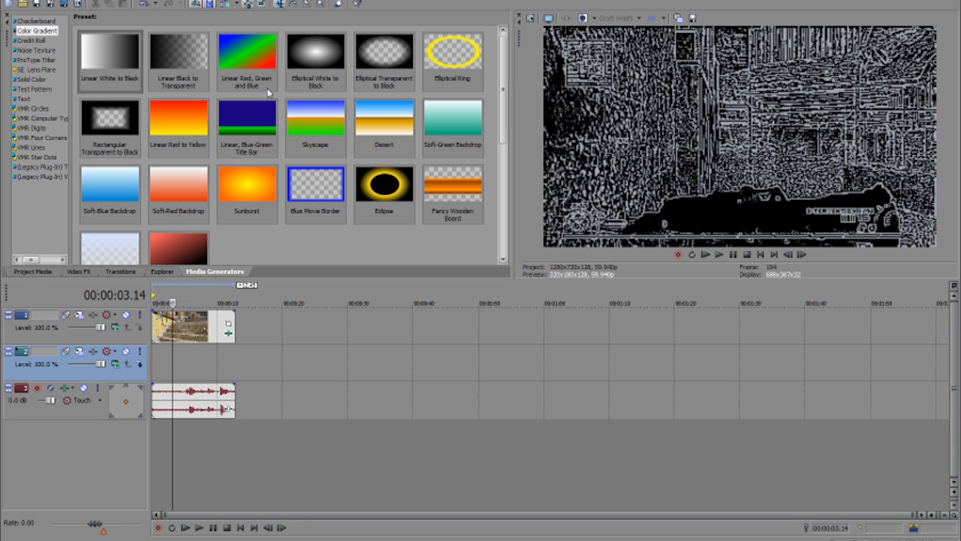
drag(245, 69, 149, 372)
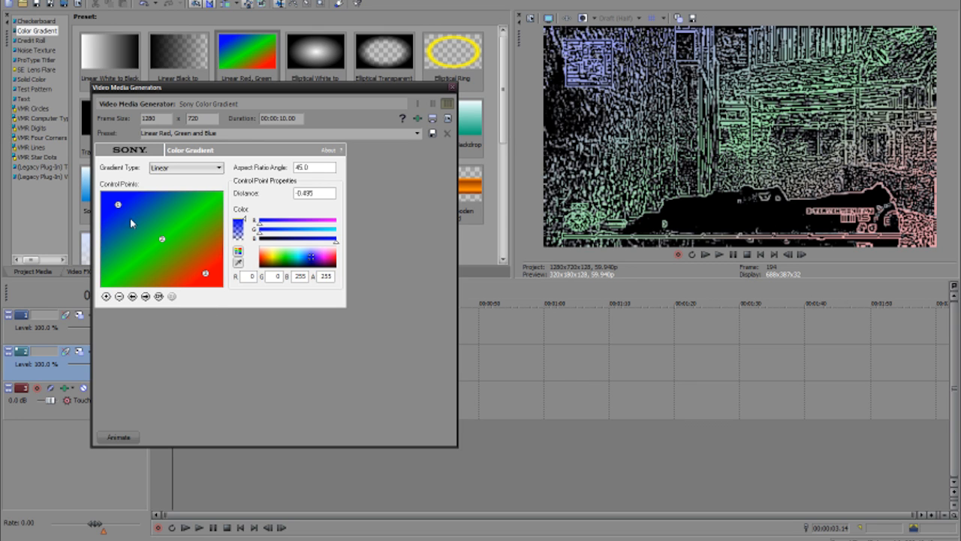
Add a yellow control point (255, 227, 0) between the gradient's blue and green, and a pink one between green and red.
click(106, 296)
drag(273, 260, 271, 260)
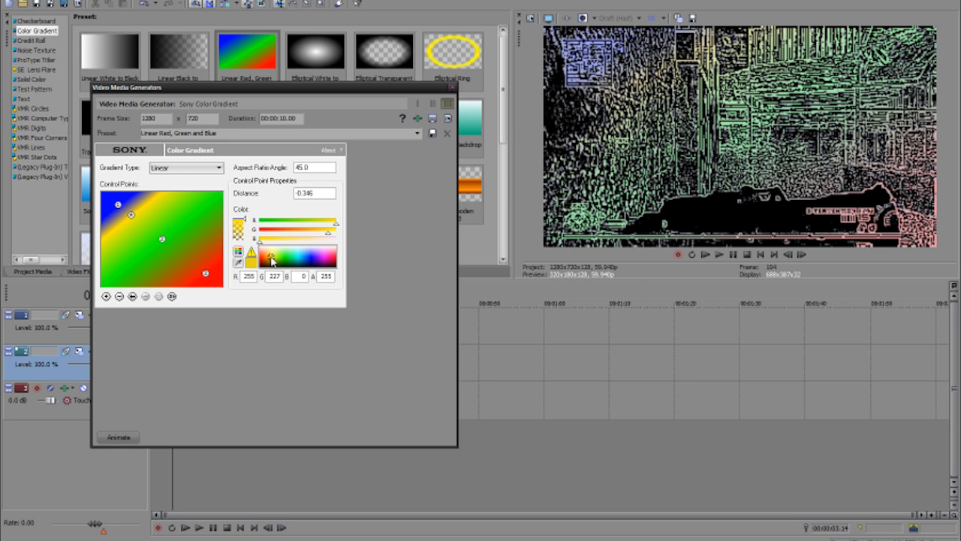
click(204, 273)
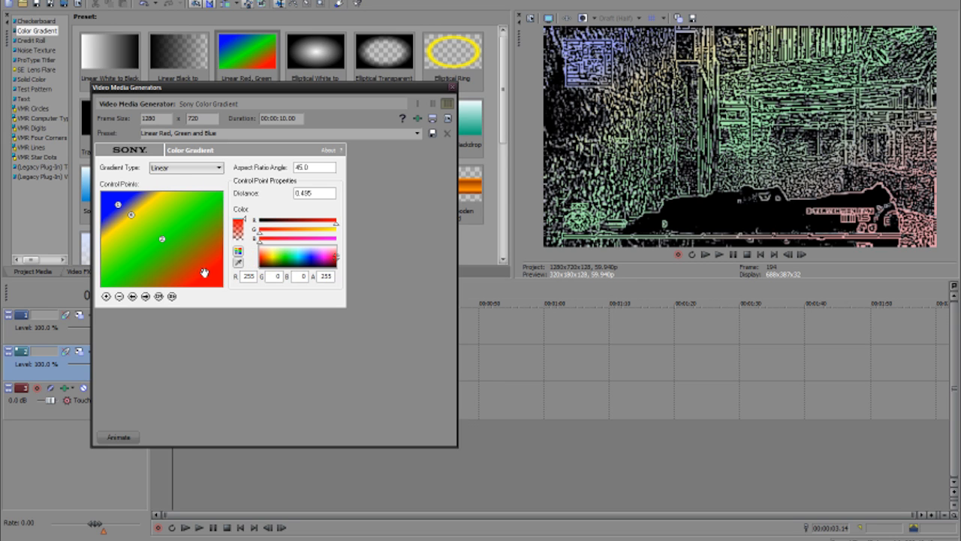
click(106, 297)
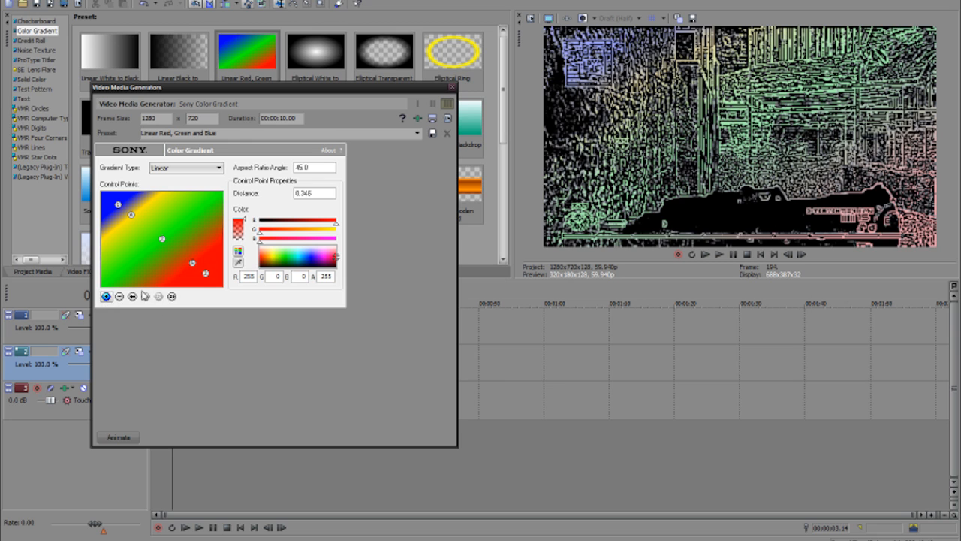
mouse_move(321, 267)
mouse_down()
mouse_move(334, 263)
mouse_move(324, 256)
mouse_up()
Move the gradient's green control point to an angle of 54.7 and a distance of -0.111, and close the generator settings.
drag(199, 265, 154, 231)
click(160, 239)
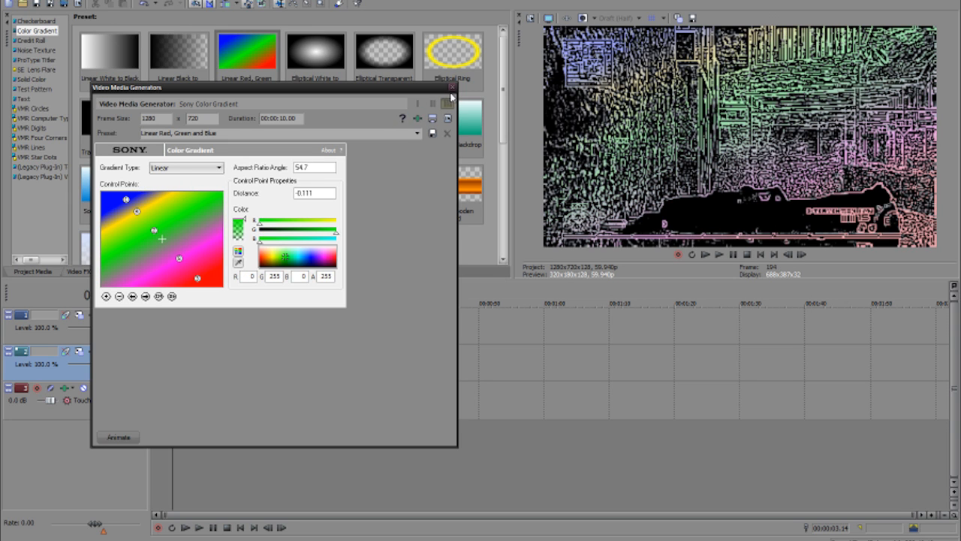
click(452, 87)
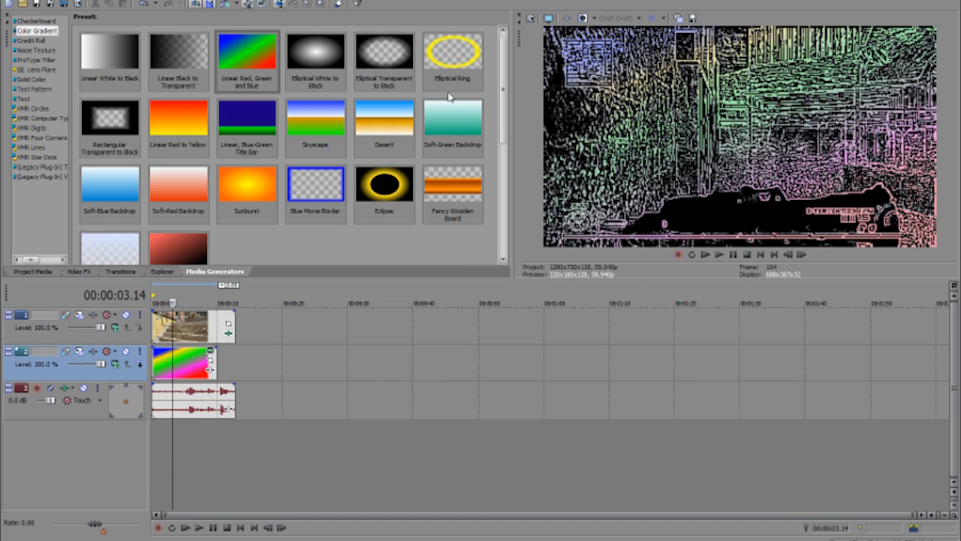
Extend the gradient event to the end of the gameplay clip and check the effect at several points in time.
drag(217, 355, 233, 355)
click(208, 359)
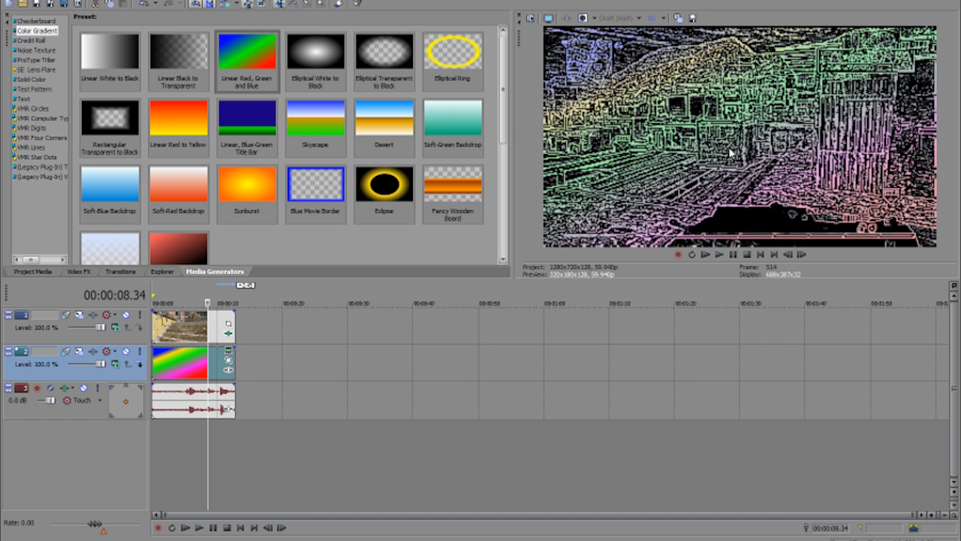
click(154, 364)
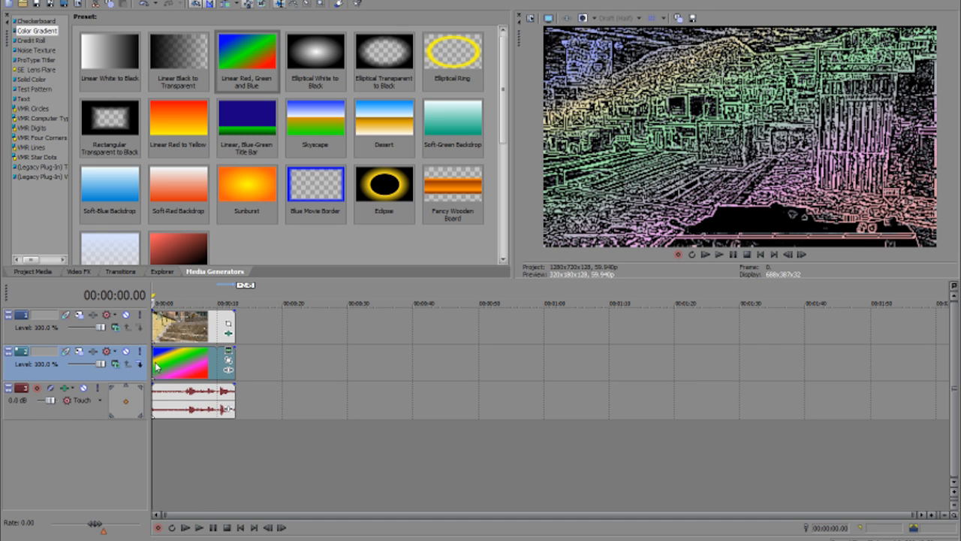
click(187, 365)
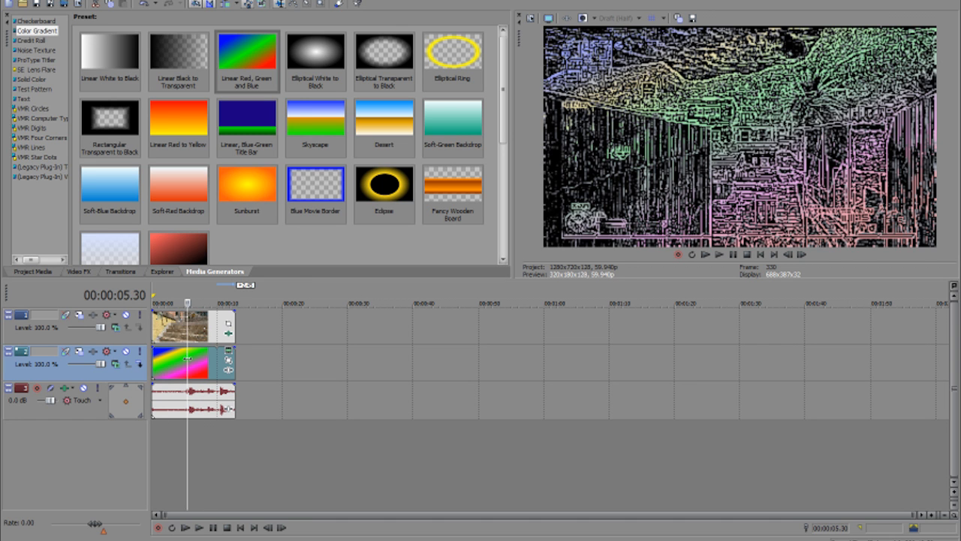
In the gradient event's Pan/Crop, add a position keyframe at 00:00:01.02 with the frame shrunk to about 722.2 by 406.3.
right_click(191, 360)
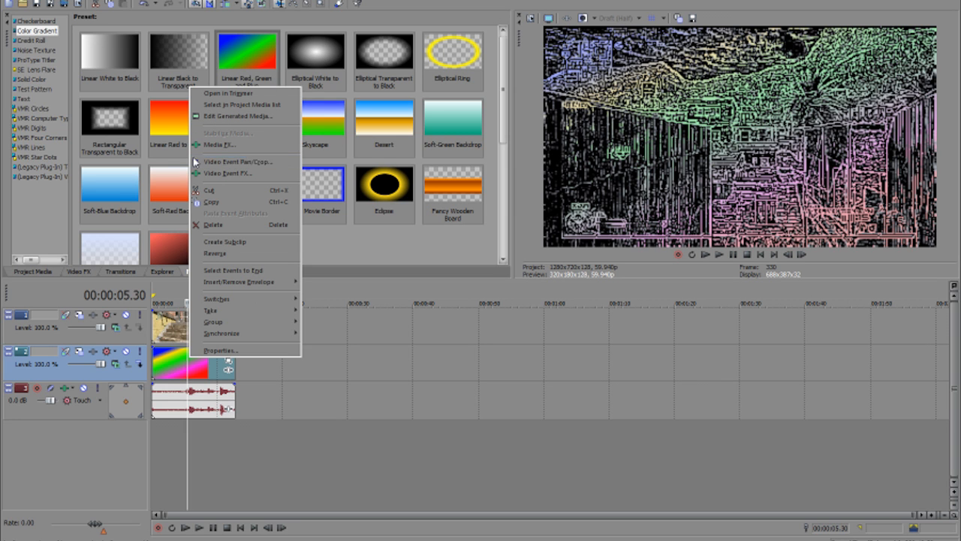
click(258, 162)
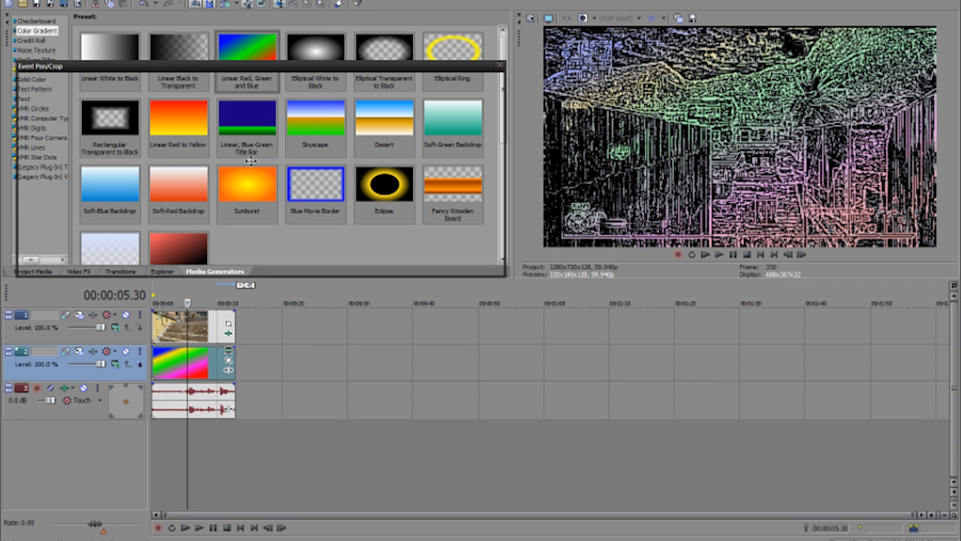
click(116, 237)
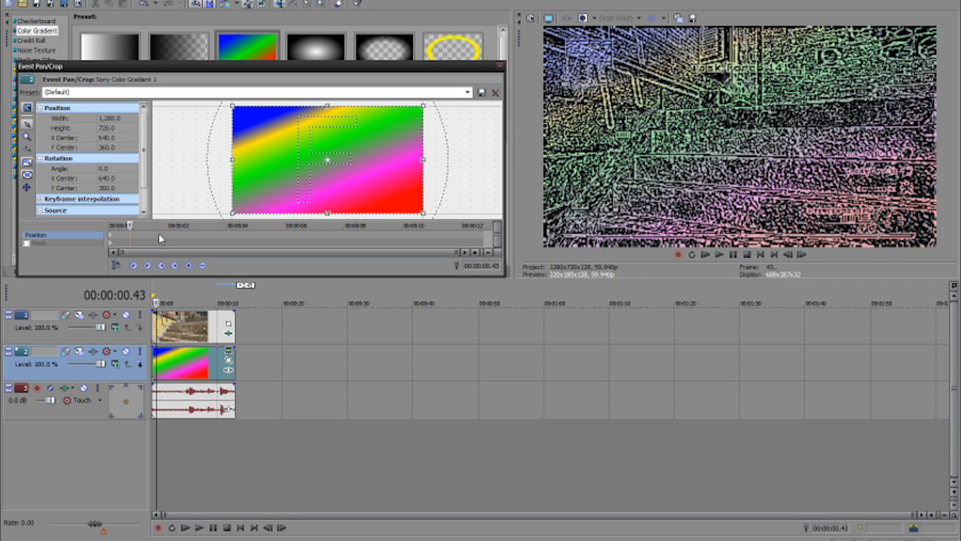
click(159, 232)
click(147, 240)
click(139, 235)
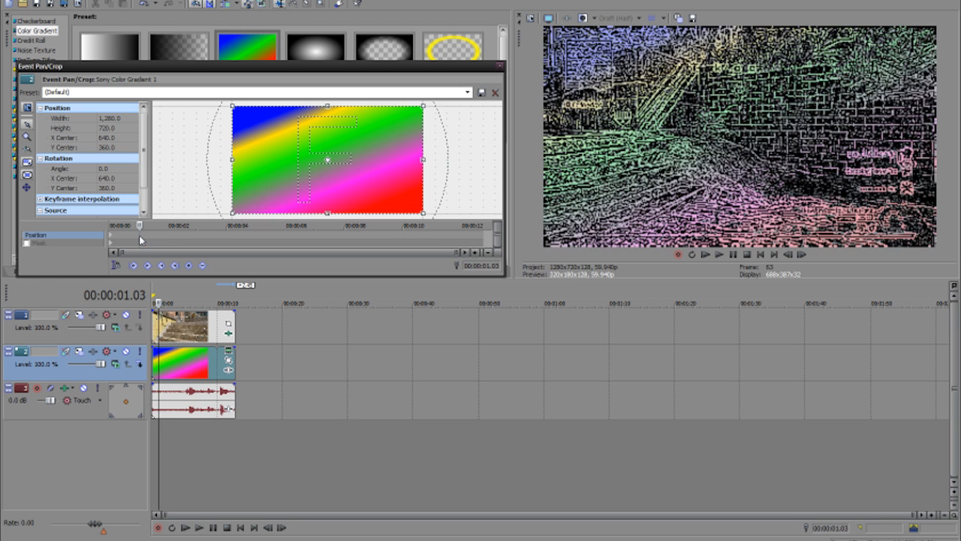
click(159, 235)
click(143, 235)
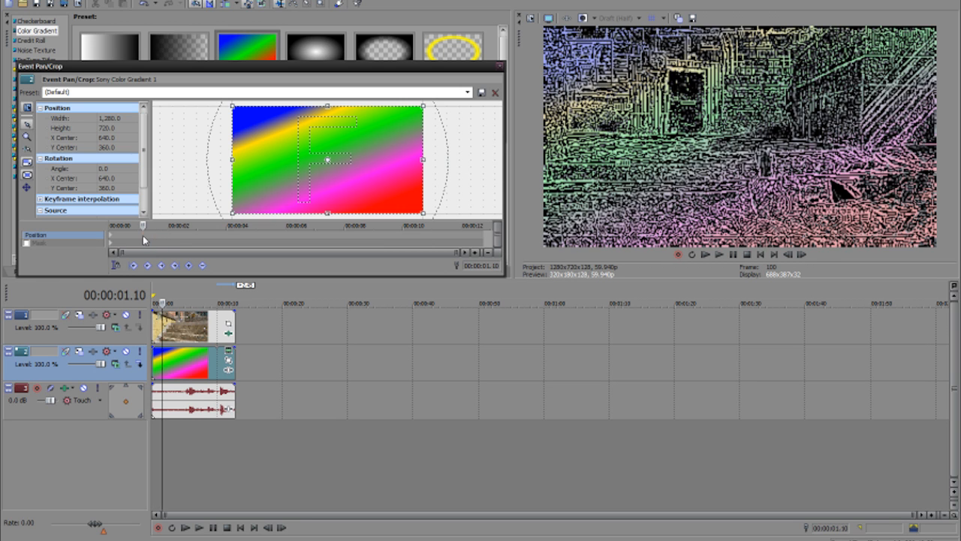
click(152, 233)
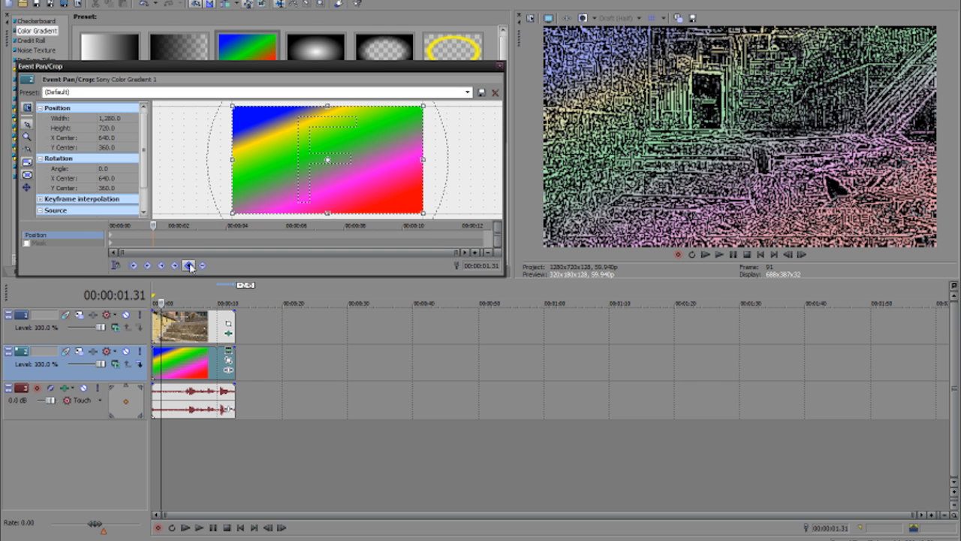
click(139, 237)
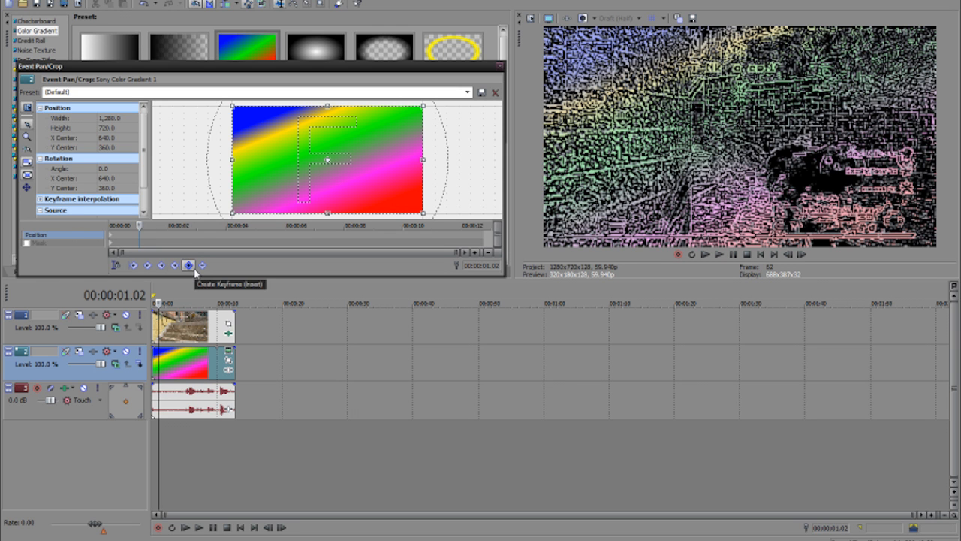
drag(231, 213, 255, 190)
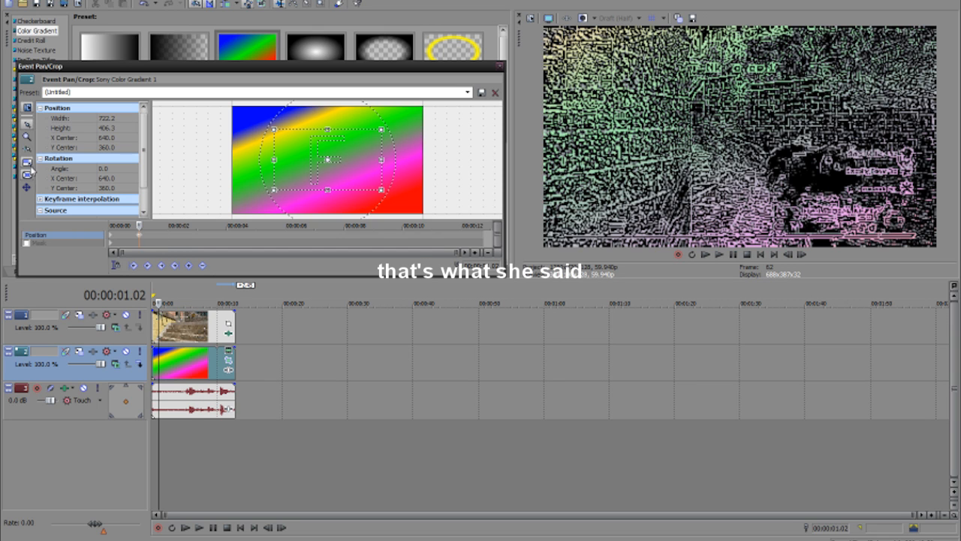
Add a keyframe at 00:00:02.37 that restores the gradient's pan/crop frame to its default 1,280 by 720 size.
click(187, 240)
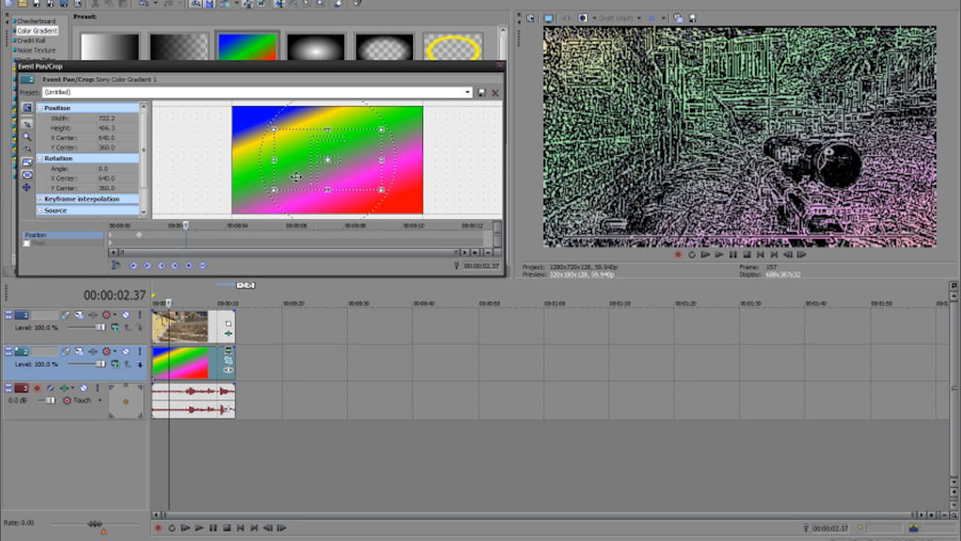
right_click(303, 186)
click(302, 186)
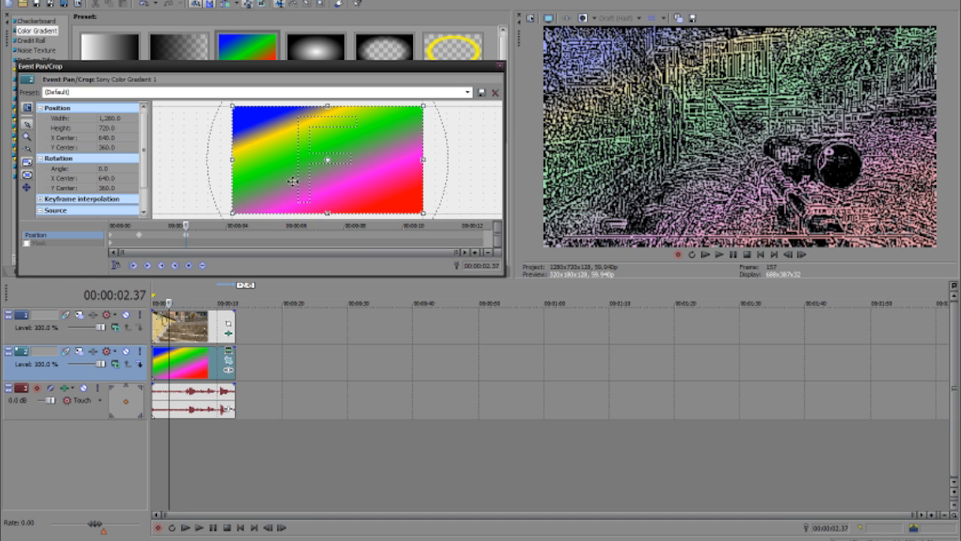
Add a pan/crop keyframe at 00:00:03.54 with the frame shrunk to about 1,004.4 by 565.0 and rotated to an angle of 7.0.
click(202, 239)
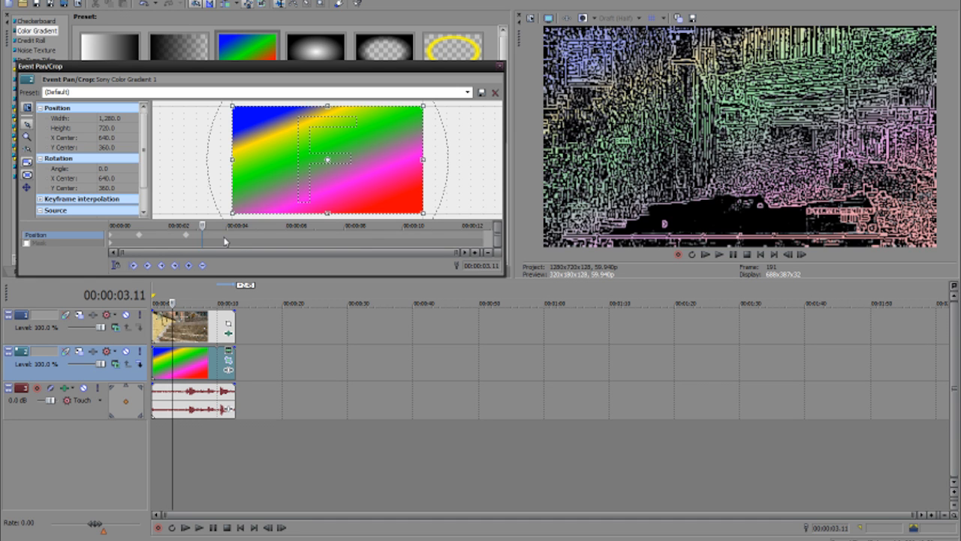
click(223, 239)
drag(225, 214, 248, 189)
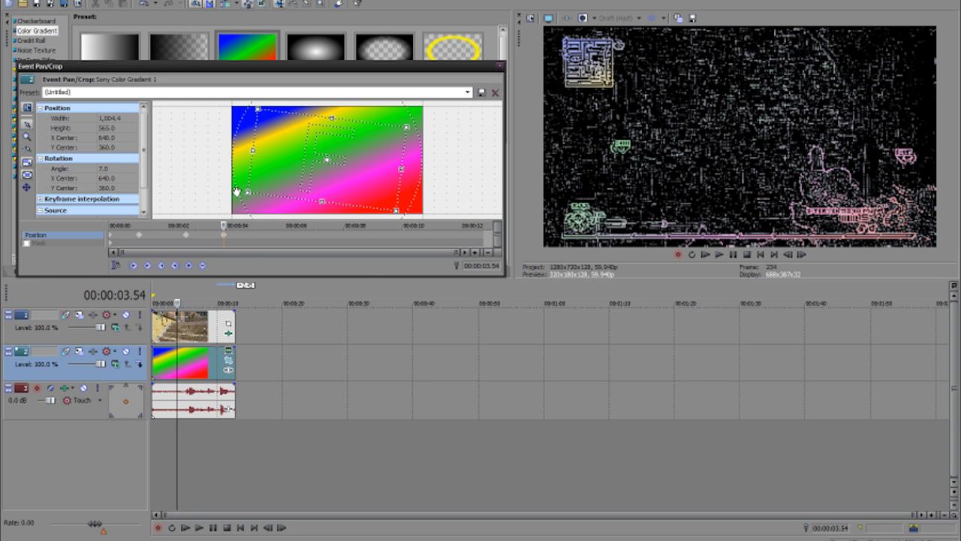
Add a keyframe at 00:00:05.03 that restores the gradient's frame to its default 1,280 by 720 size, and close the pan/crop settings.
drag(258, 239, 266, 241)
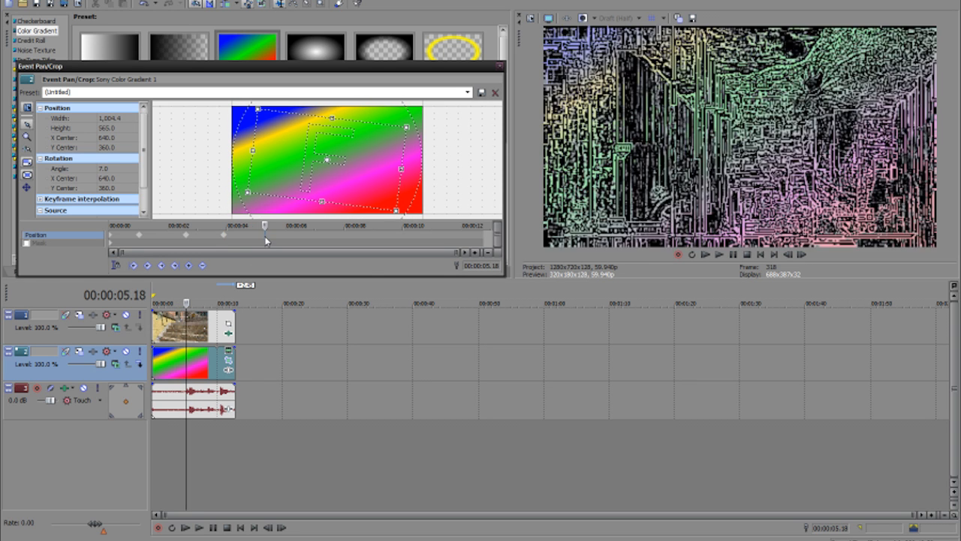
click(257, 239)
right_click(316, 146)
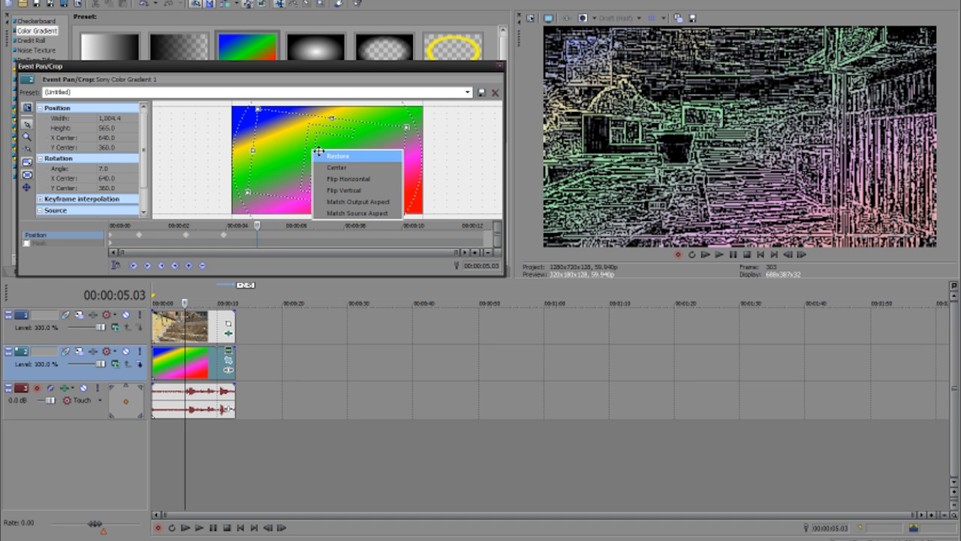
click(336, 157)
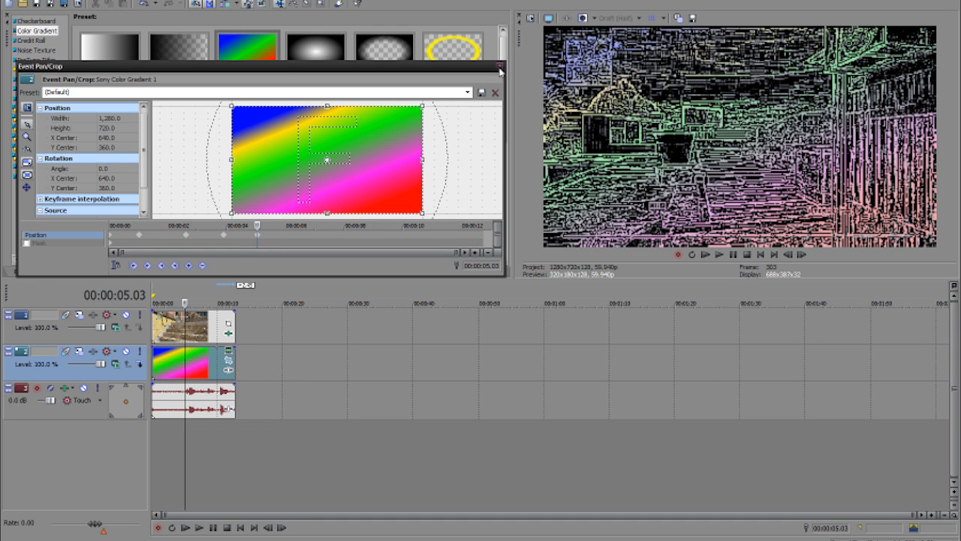
click(501, 68)
Split the gameplay clip with its audio and the gradient event at 00:00:04.54.
click(184, 335)
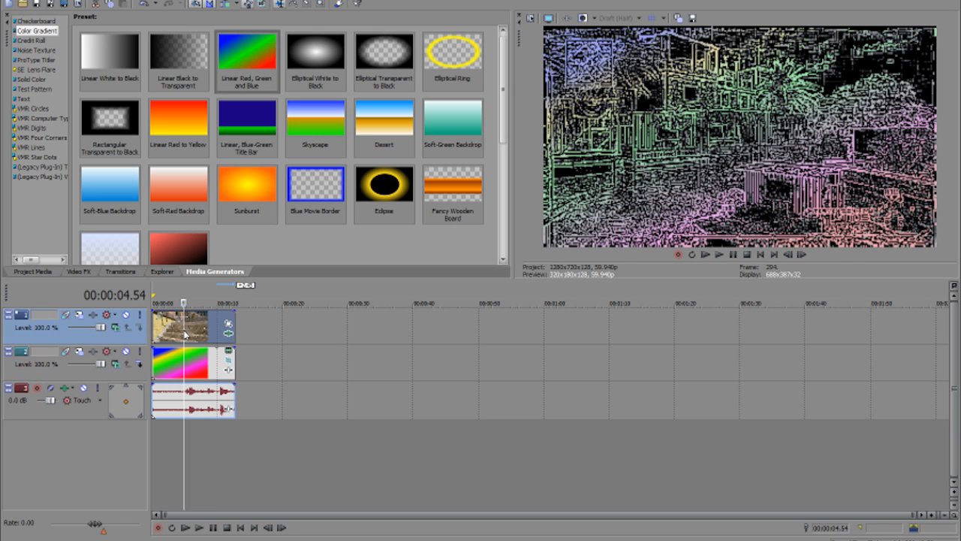
key(s)
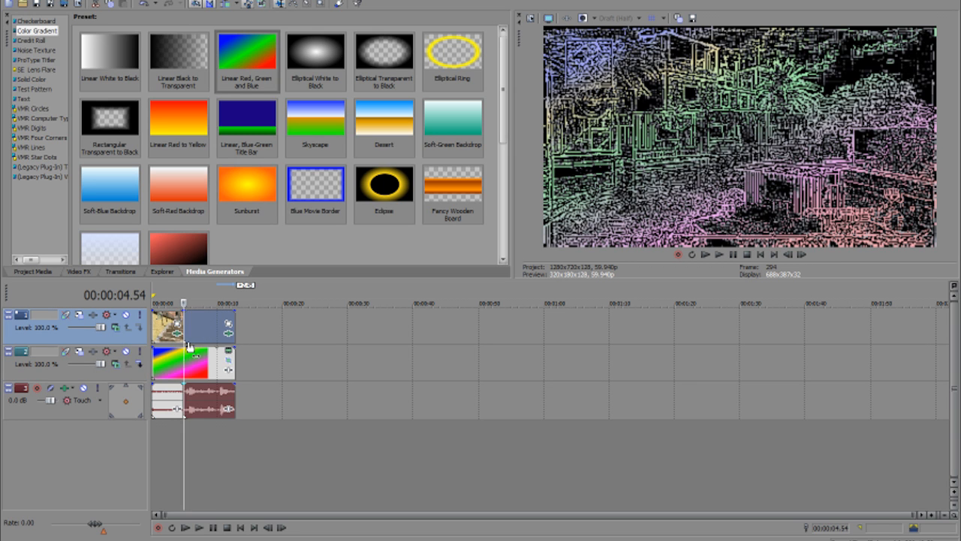
click(189, 349)
key(s)
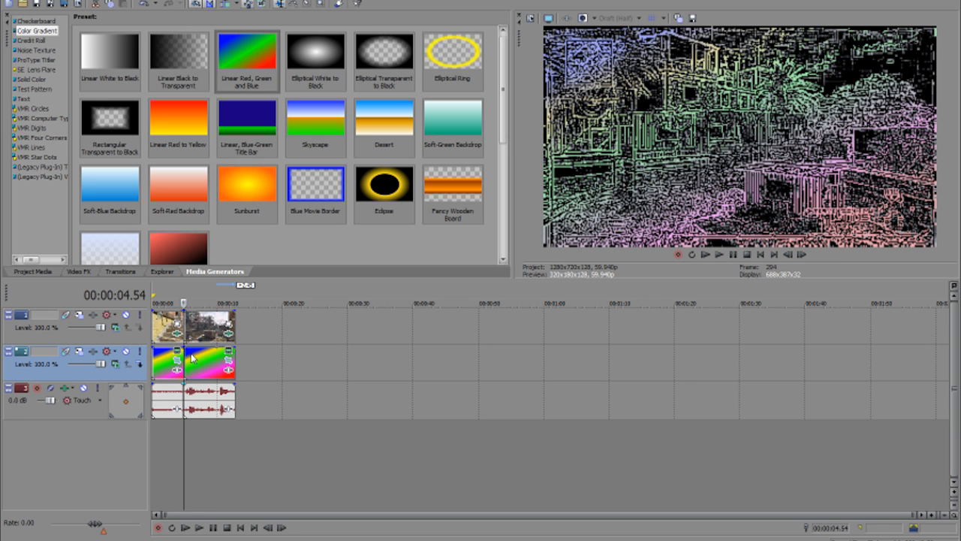
Delete the gradient, gameplay and audio pieces that come after the split at 00:00:04.54.
click(193, 358)
key(Delete)
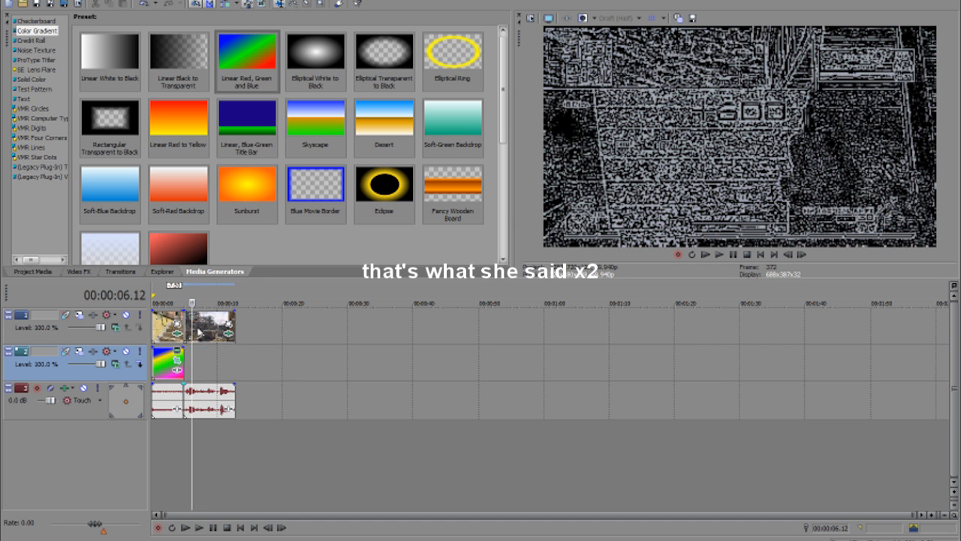
click(213, 408)
key(Delete)
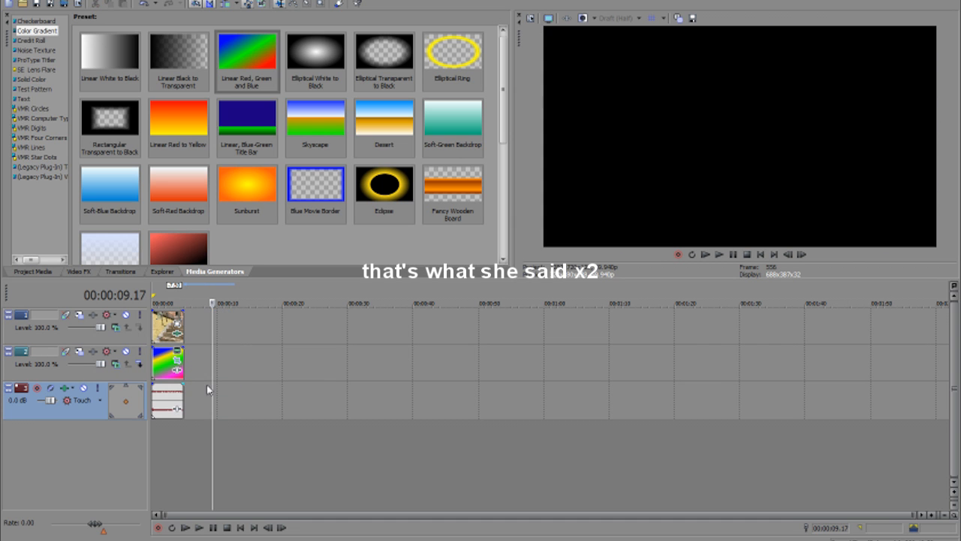
Check the rainbow line-drawing effect at several points in the shortened gameplay clip.
click(155, 328)
scroll(157, 331, up, 2)
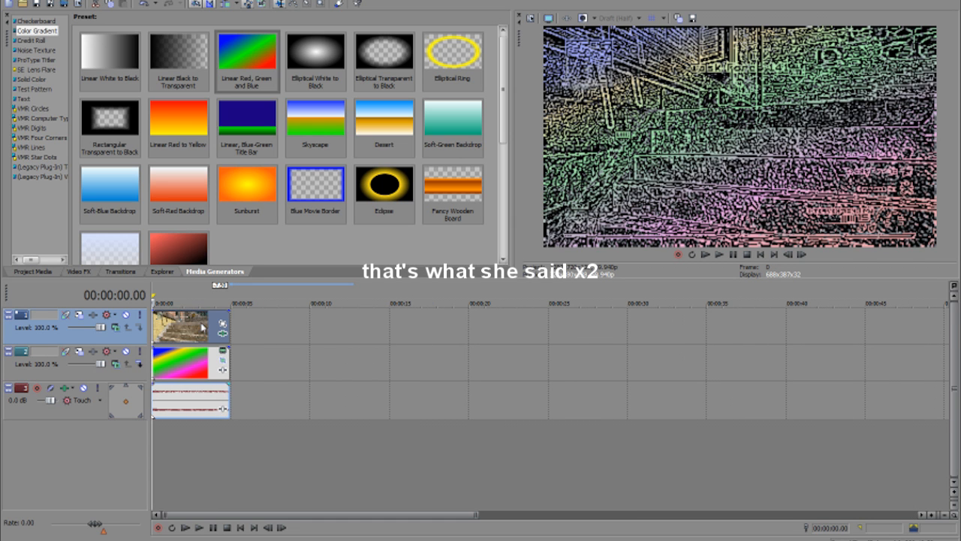
click(202, 330)
click(186, 330)
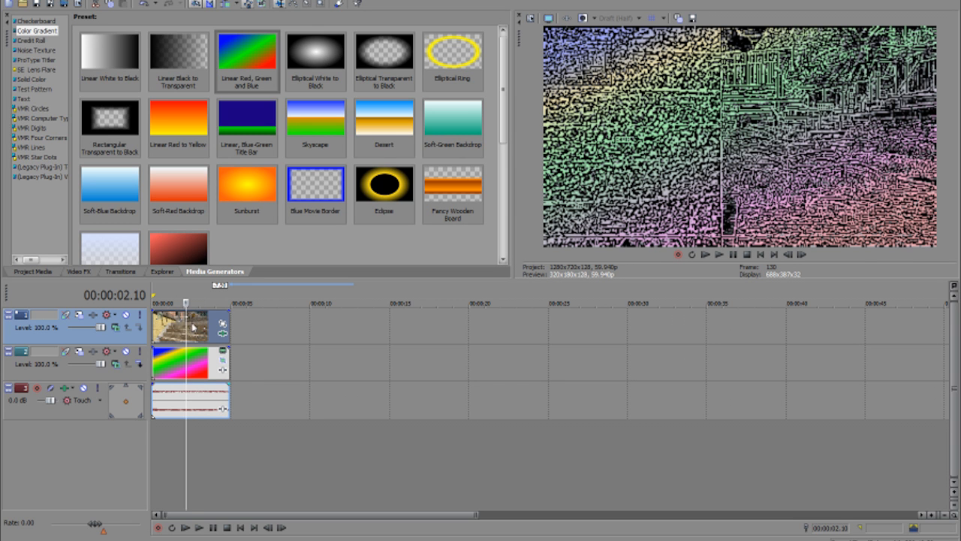
click(192, 323)
click(202, 323)
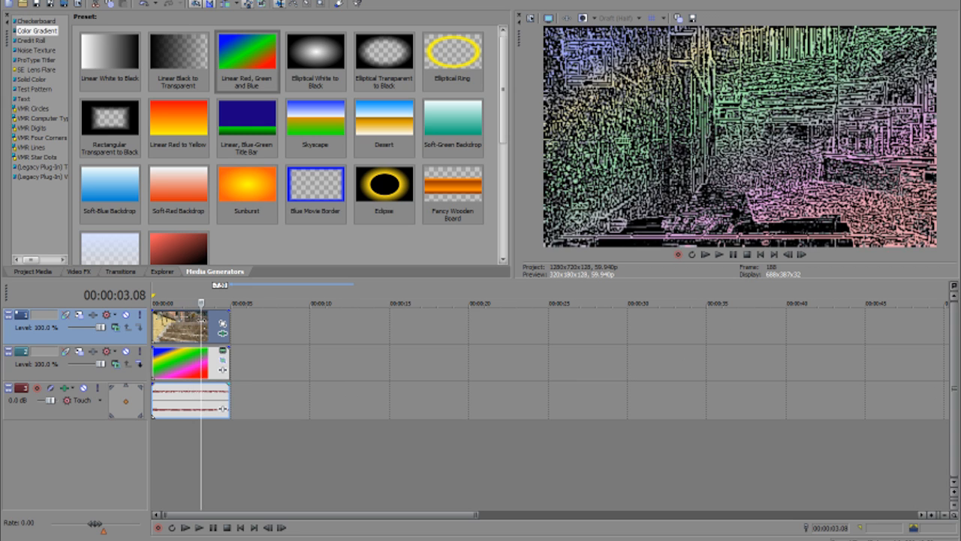
In the gameplay clip's Chroma Keyer, set the blur amount to about 0.157 and the low threshold to about 0.345.
right_click(190, 327)
click(235, 121)
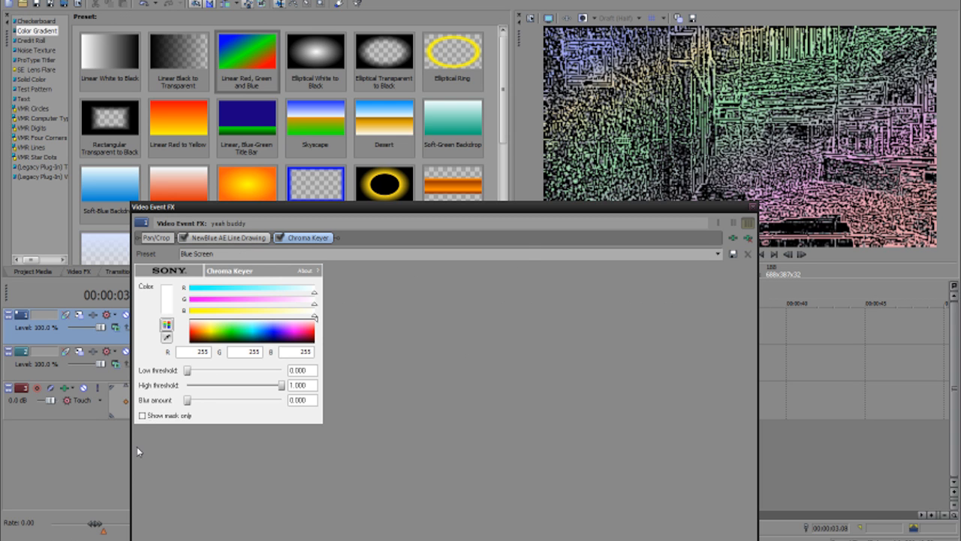
click(146, 419)
click(146, 419)
drag(189, 402, 280, 400)
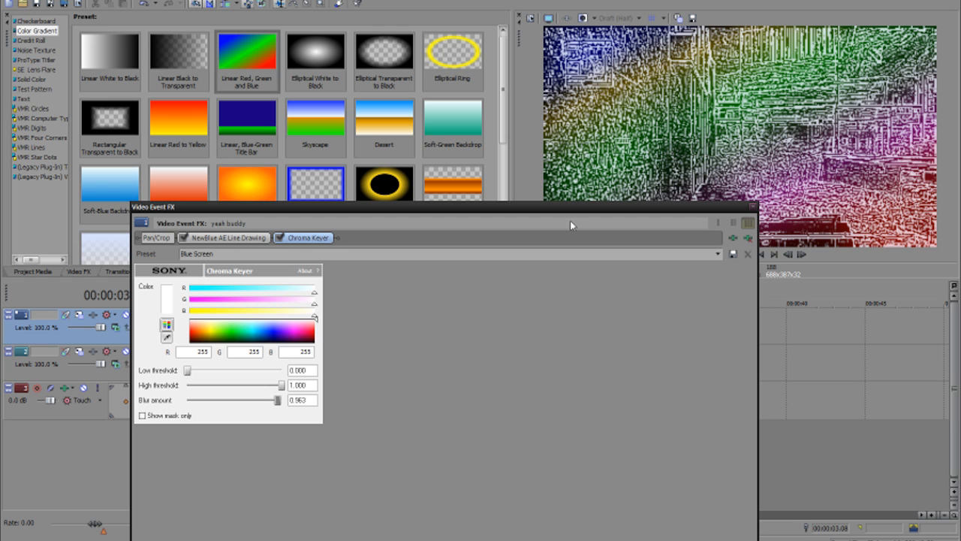
drag(557, 212, 540, 167)
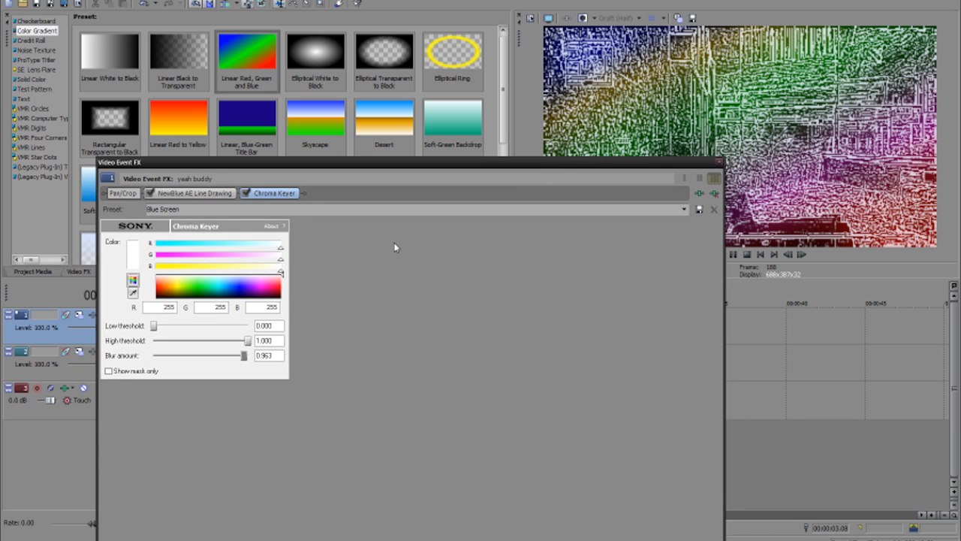
drag(245, 358, 276, 352)
drag(200, 359, 169, 357)
drag(608, 166, 792, 298)
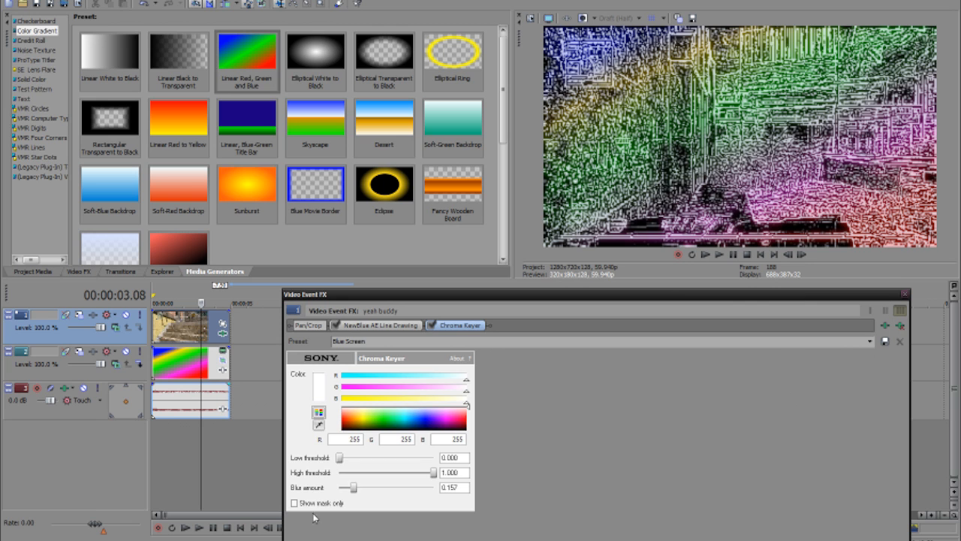
drag(344, 459, 233, 460)
drag(344, 457, 371, 460)
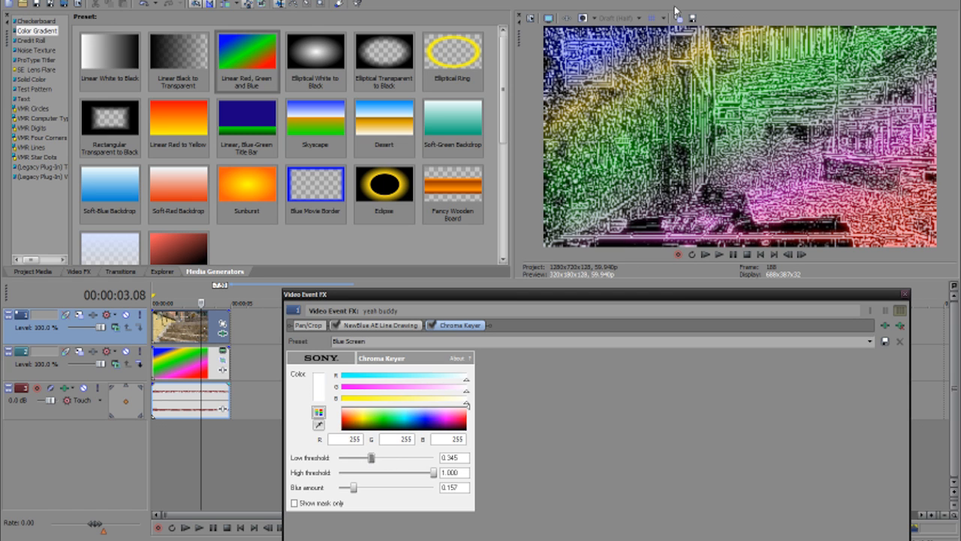
Set the video preview quality to Preview (Half), close the effect settings and check the clip at several points in time.
click(619, 18)
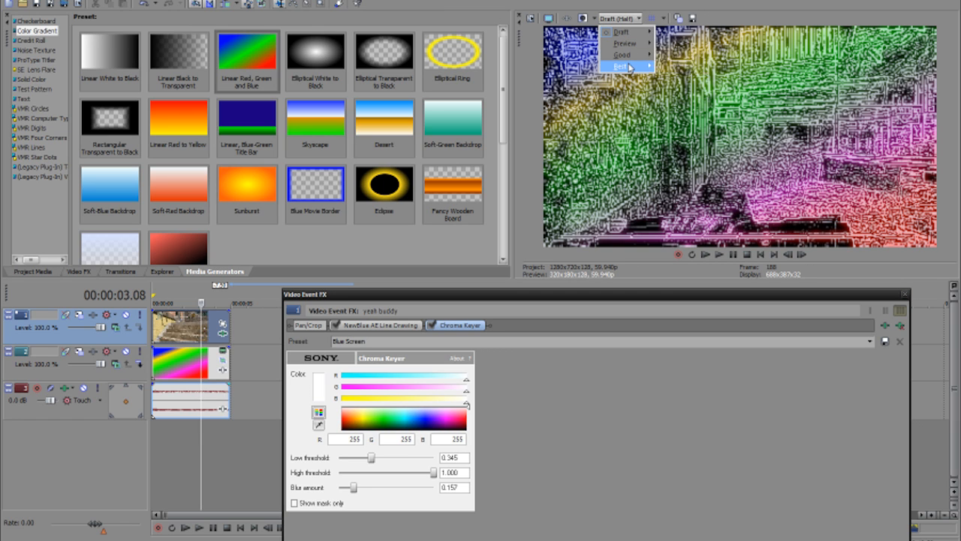
click(669, 68)
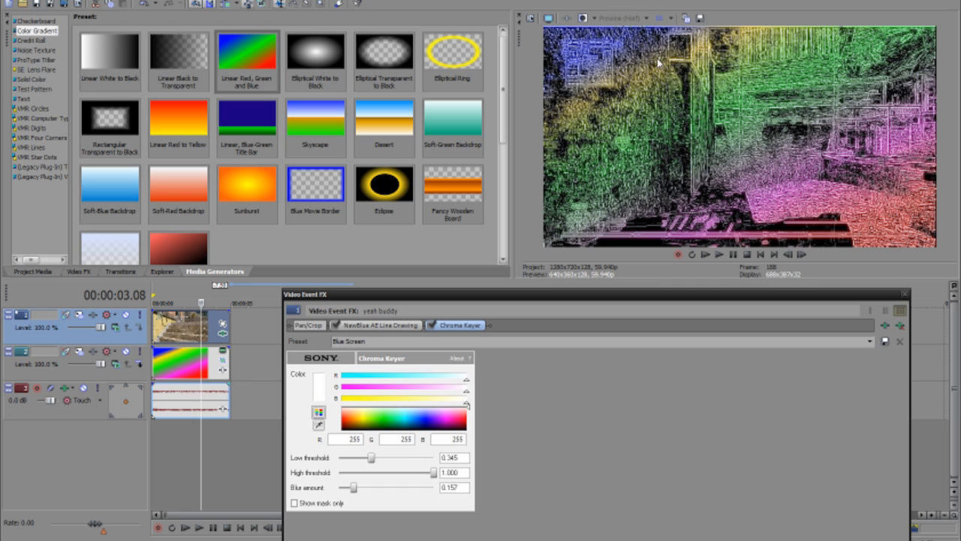
click(905, 293)
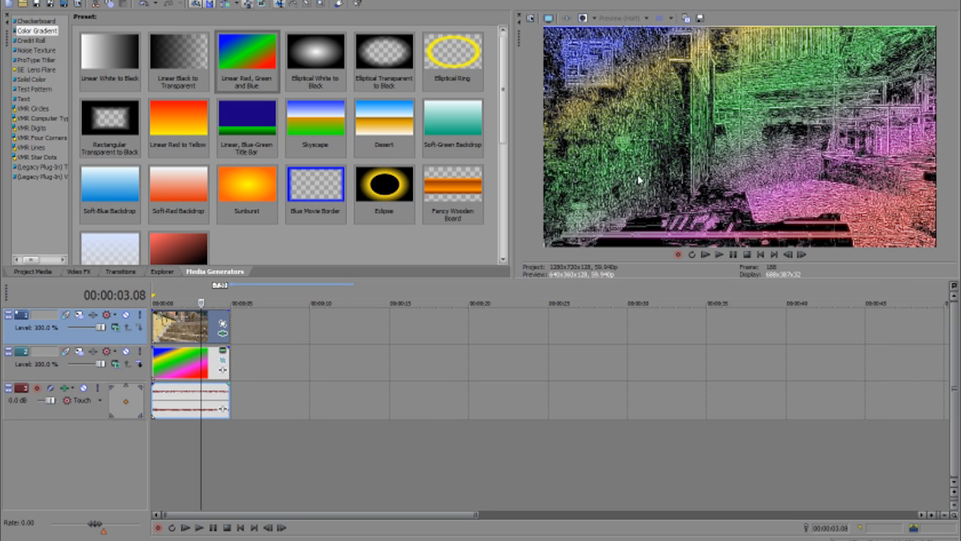
click(187, 305)
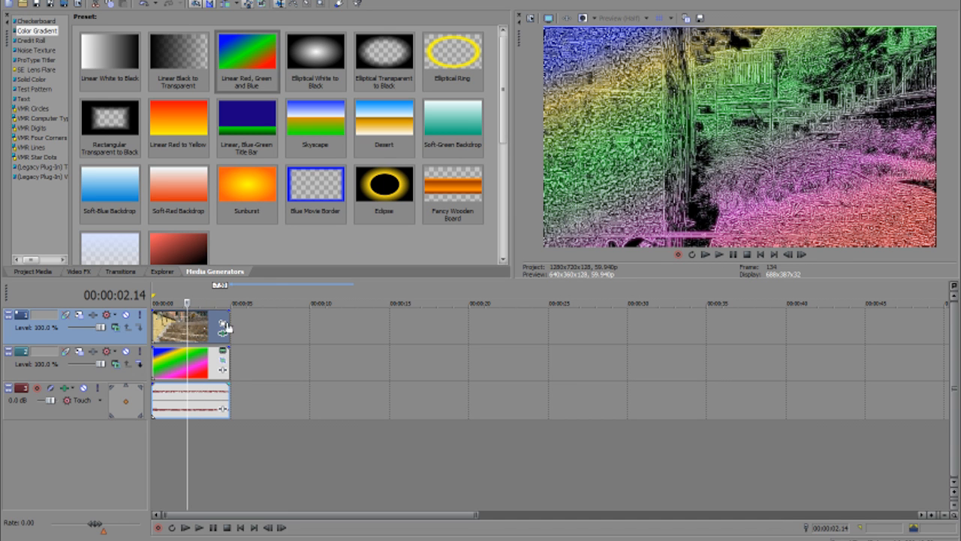
click(194, 331)
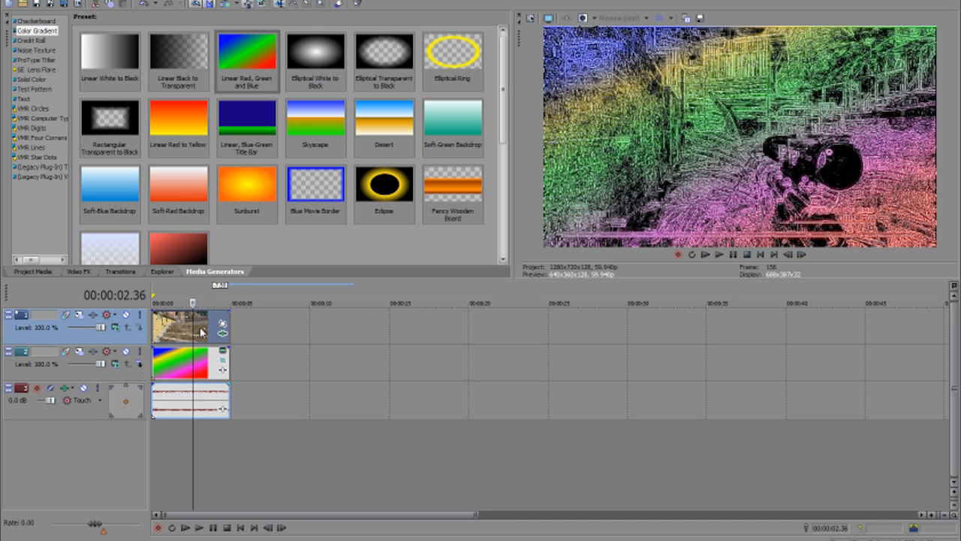
click(201, 331)
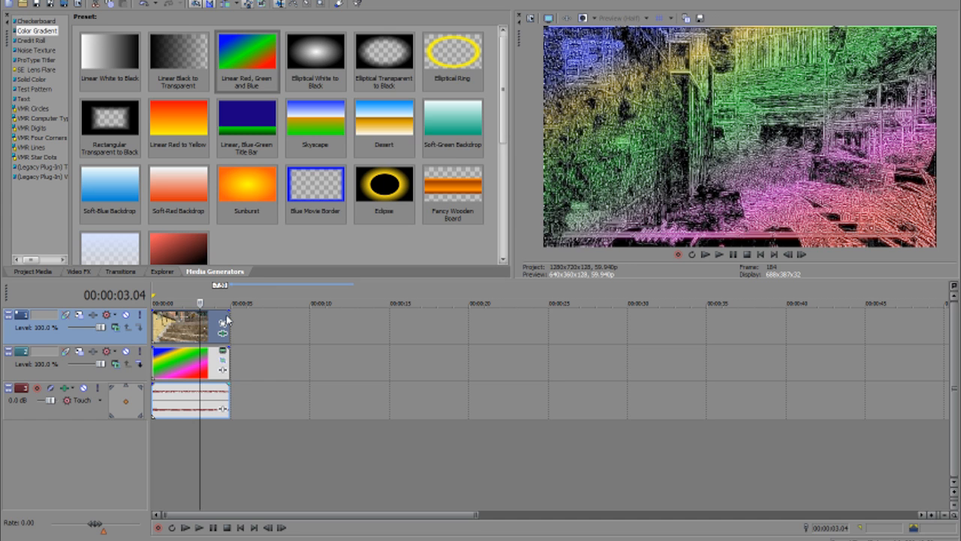
Import the rendered video "Untitled" from the Desktop into the emptied project timeline.
key(ctrl+o)
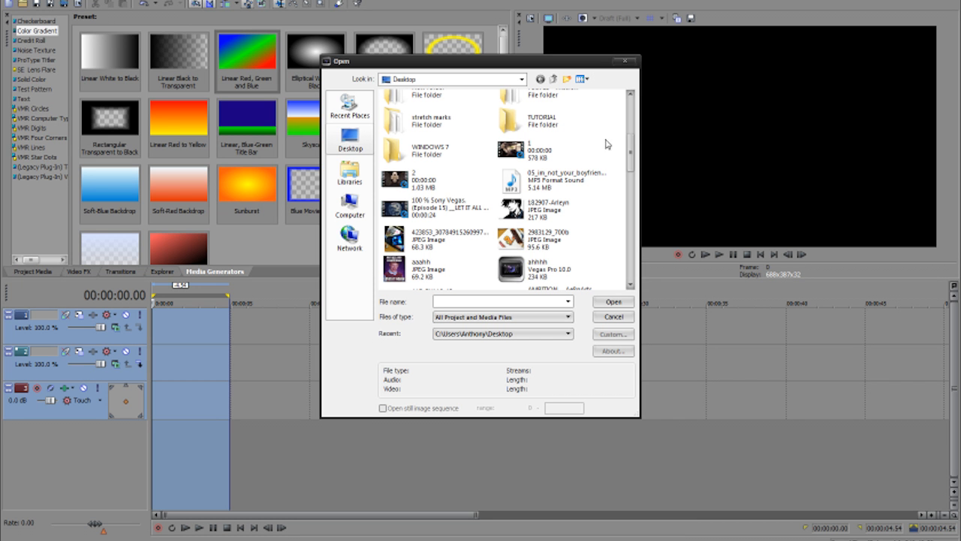
drag(634, 141, 631, 268)
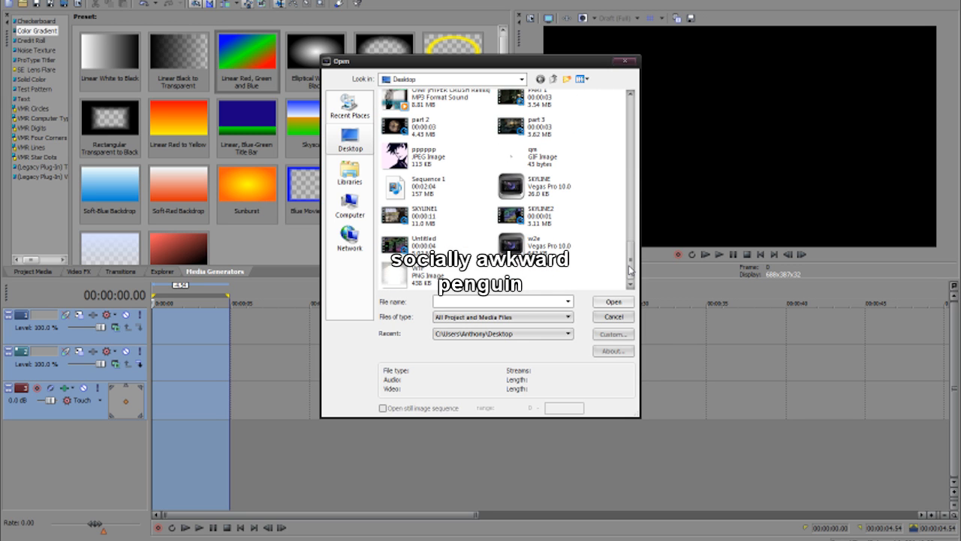
click(420, 244)
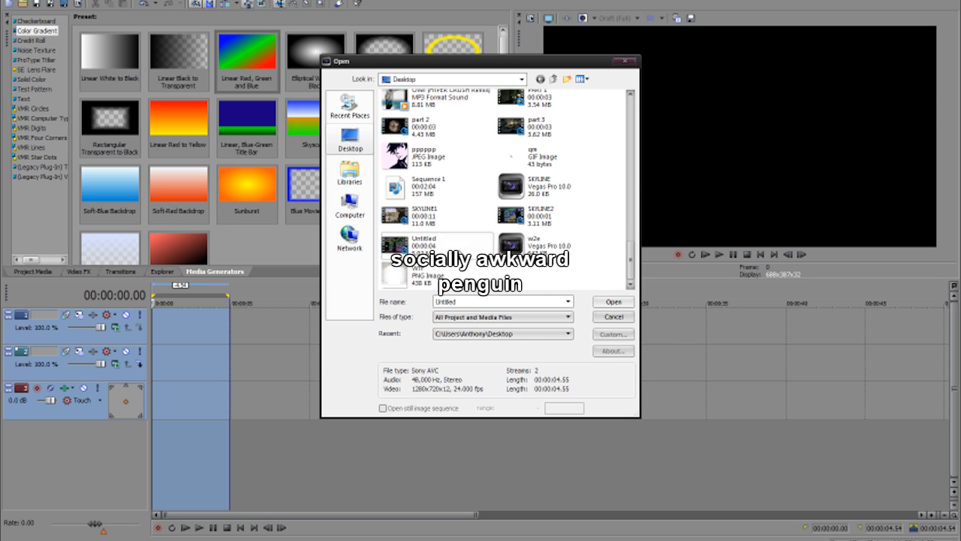
click(613, 301)
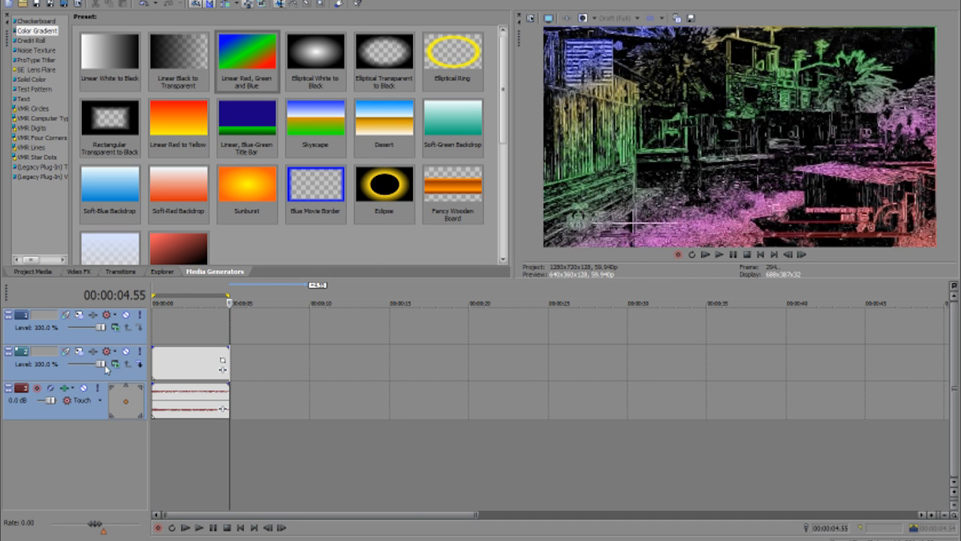
Check the imported clip at a few points in time and delete the empty video track above it.
click(167, 367)
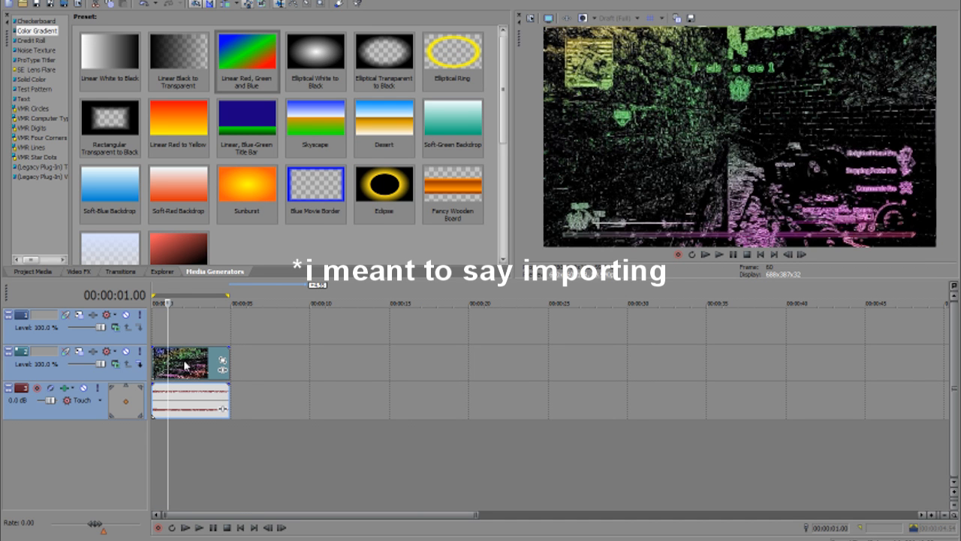
click(184, 365)
click(95, 336)
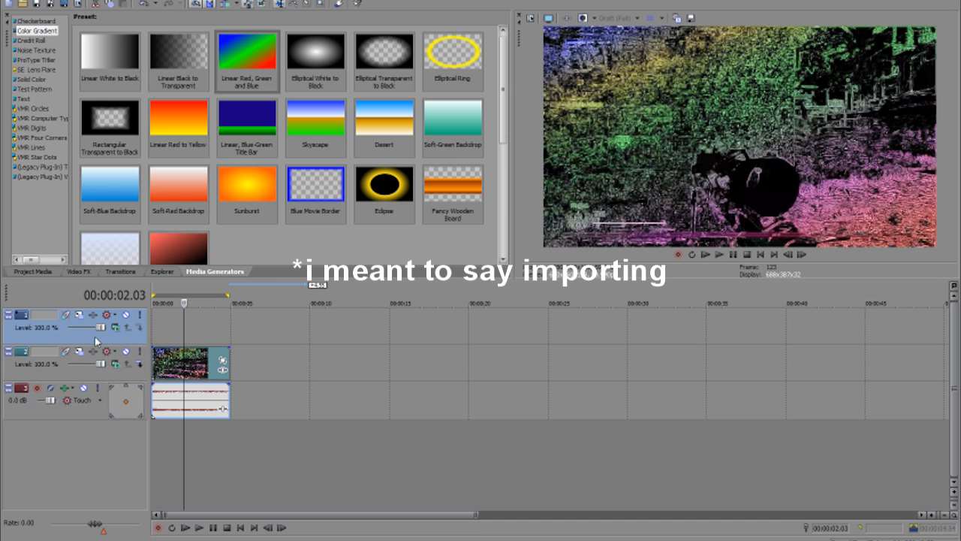
key(Delete)
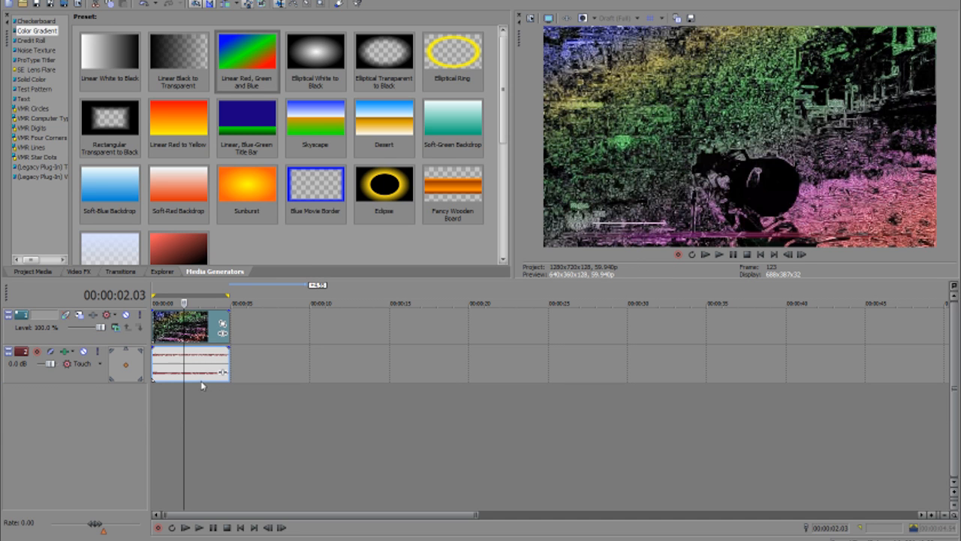
Change one of the imported clip's event switches and play the clip from its start.
drag(247, 389, 147, 398)
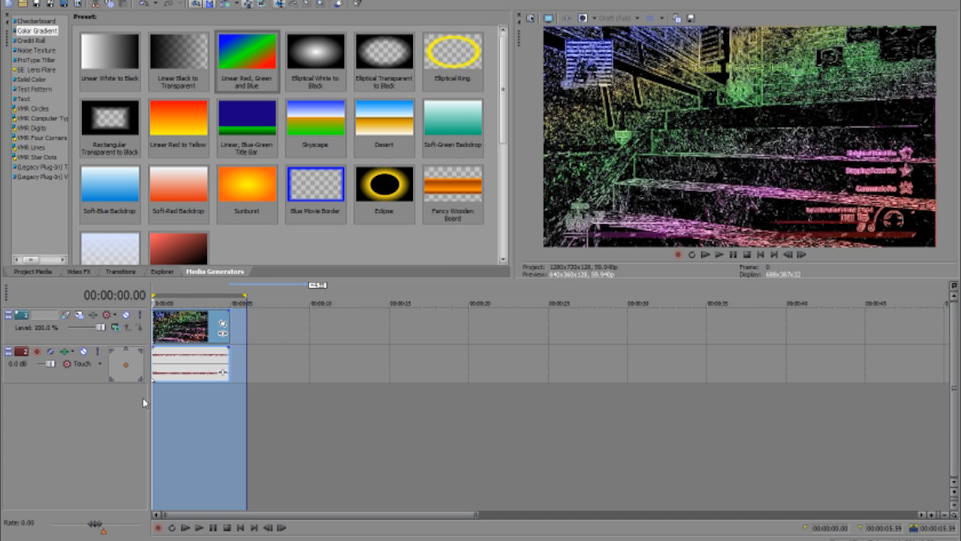
right_click(180, 321)
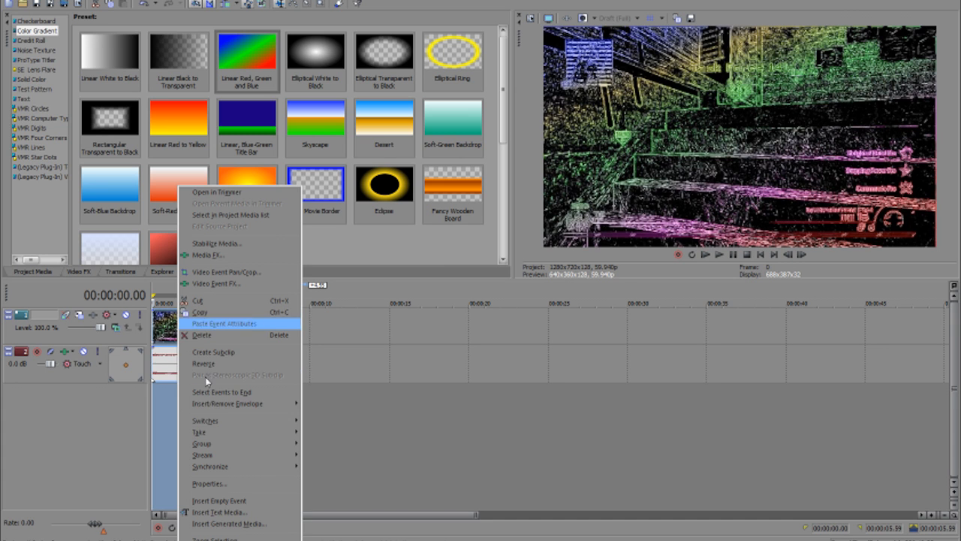
mouse_move(208, 425)
click(329, 515)
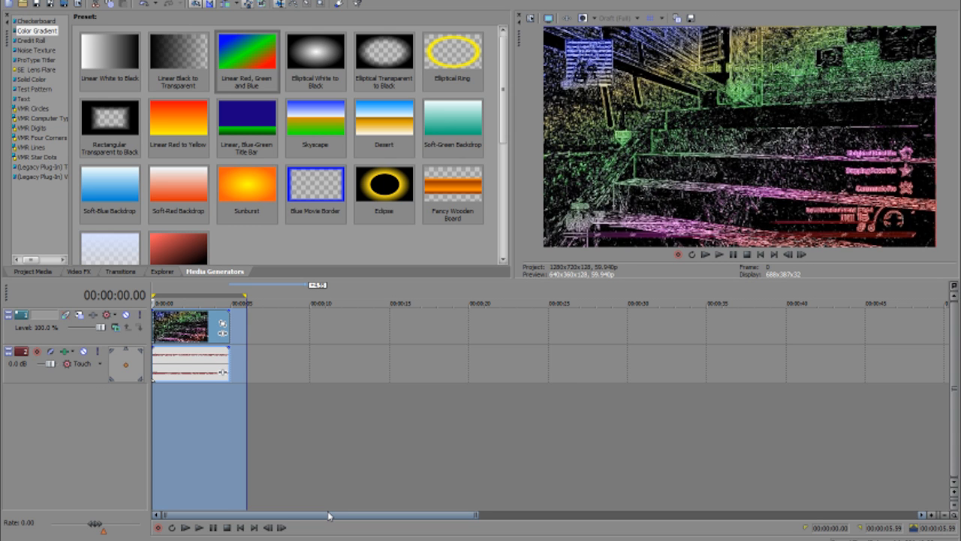
key(space)
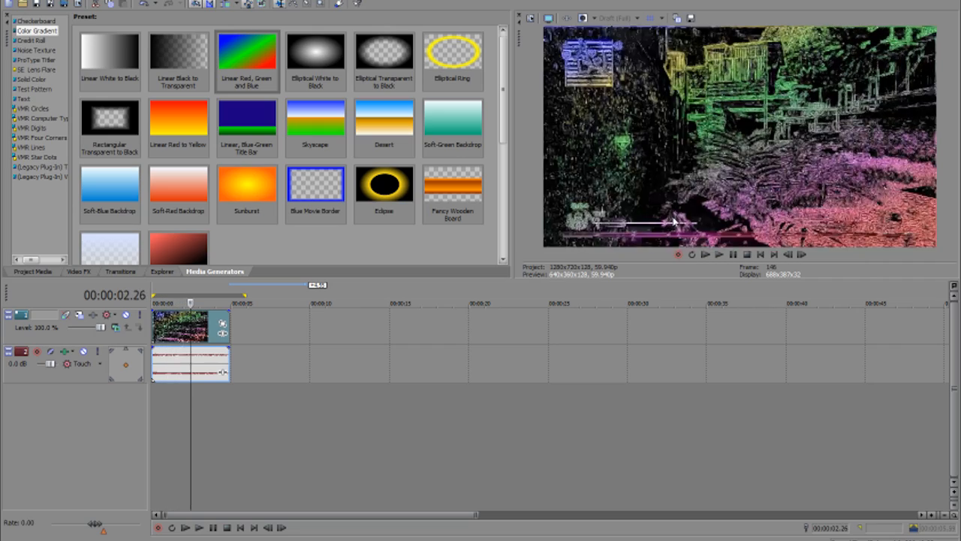
Stop the playback and check the rendered clip at two points in time.
click(719, 256)
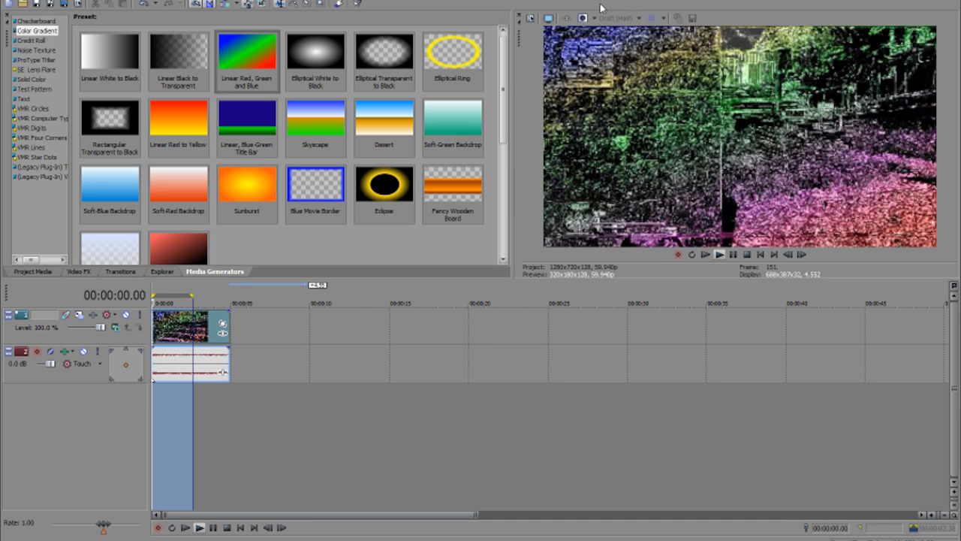
click(182, 323)
click(196, 323)
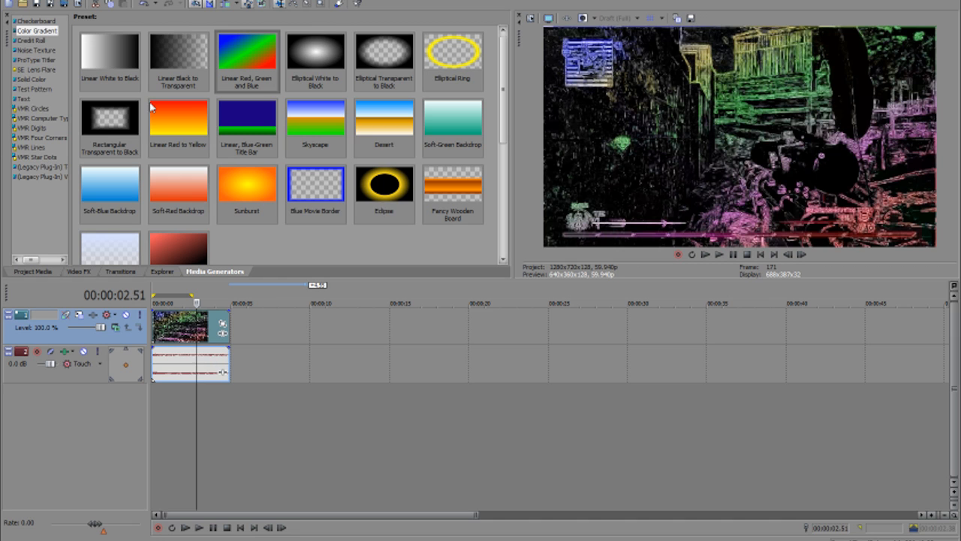
Try the Glow effect's AAAAA preset on the clip, and remove the effect again.
click(88, 271)
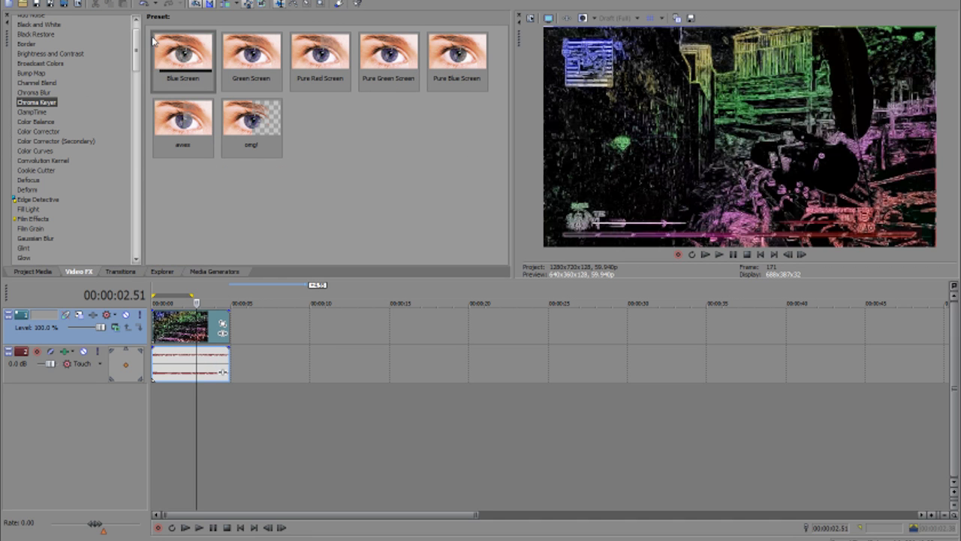
drag(137, 43, 138, 67)
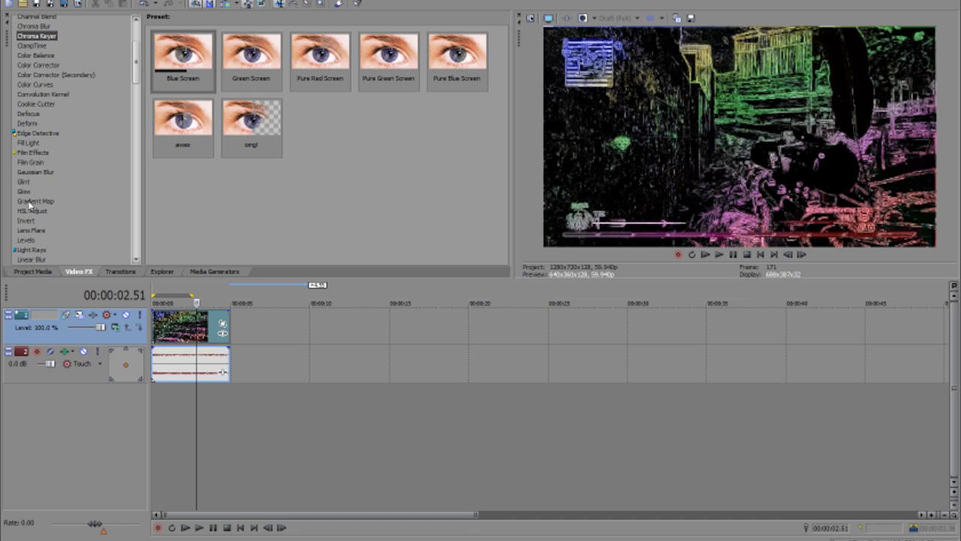
click(25, 192)
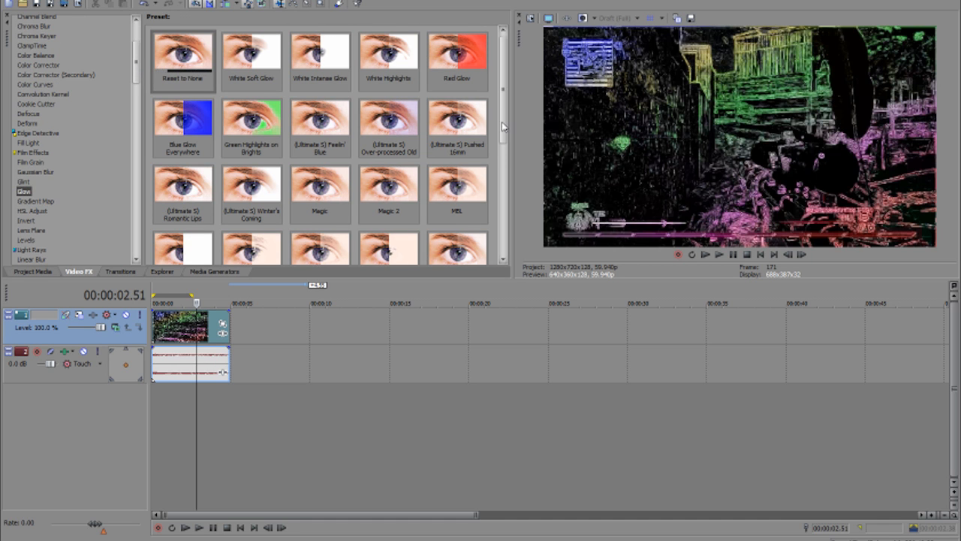
scroll(503, 127, down, 1)
click(461, 169)
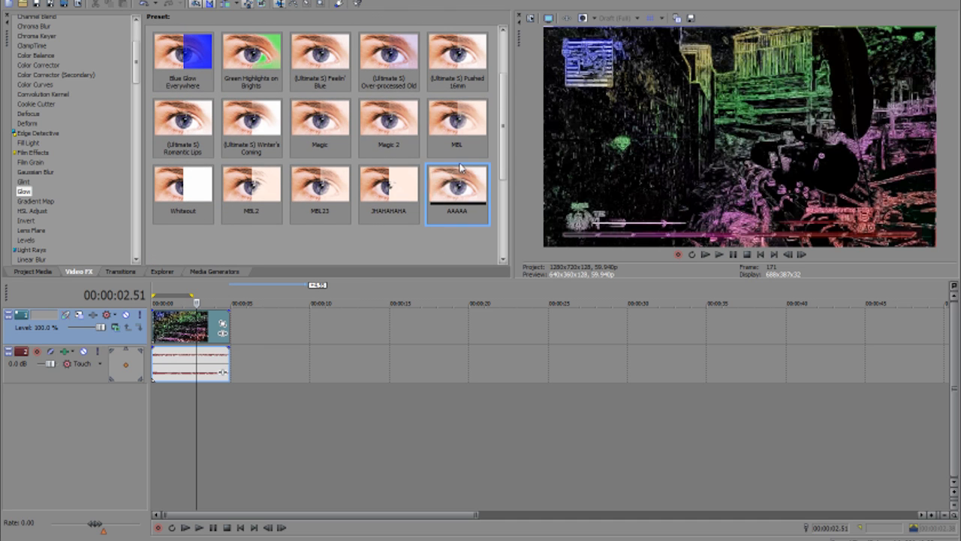
drag(461, 180, 202, 328)
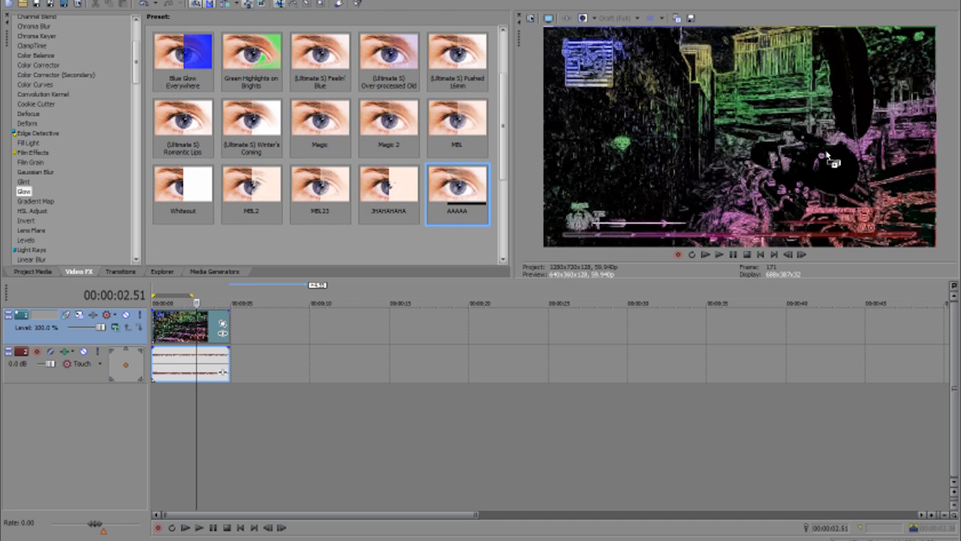
drag(827, 156, 536, 130)
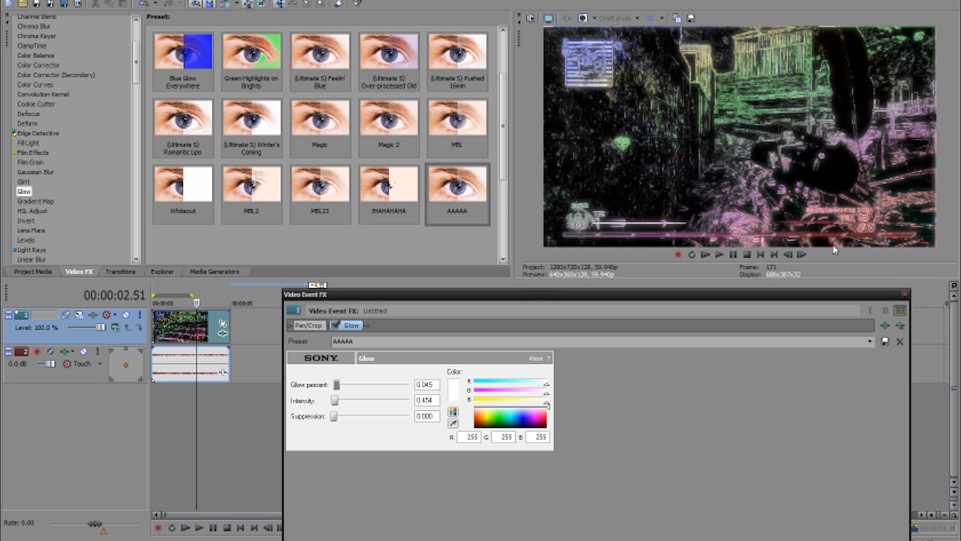
click(900, 326)
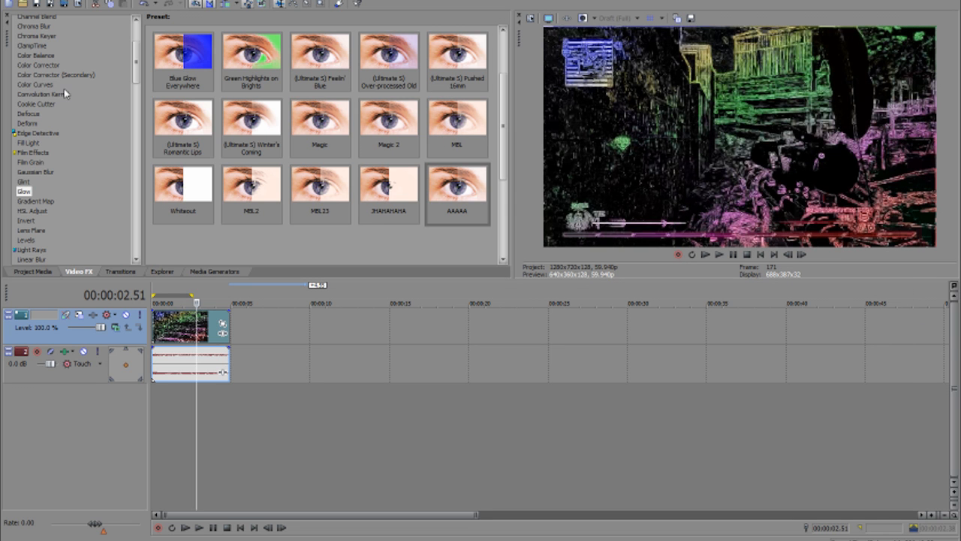
Try the Magic Bullet Looks presets essay7yyy, REDDDD and APEX on the clip one by one, removing each.
scroll(67, 150, down, 3)
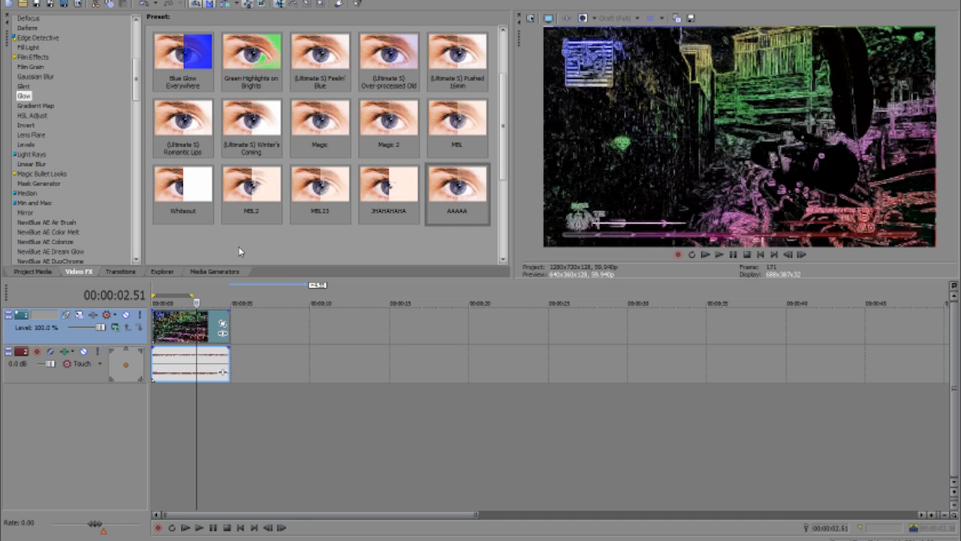
click(42, 174)
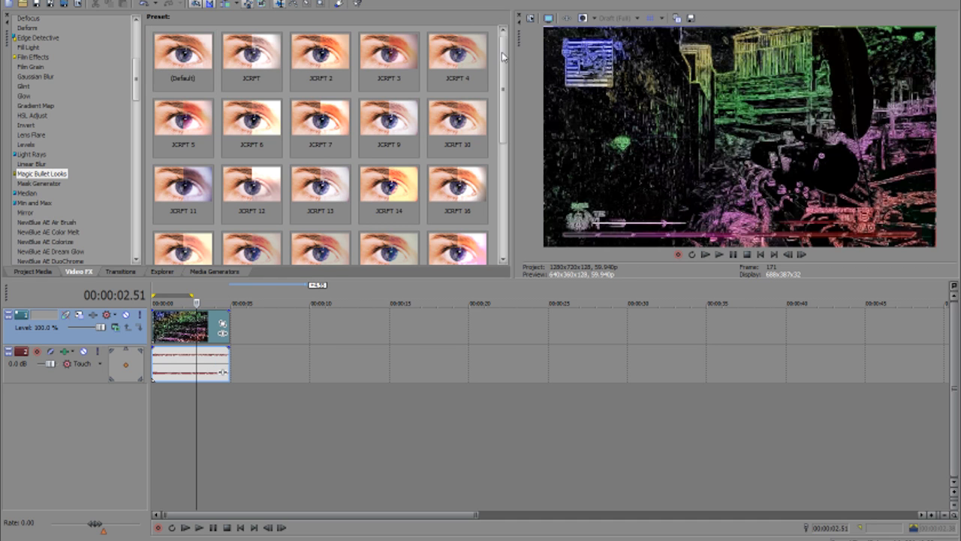
drag(499, 63, 502, 175)
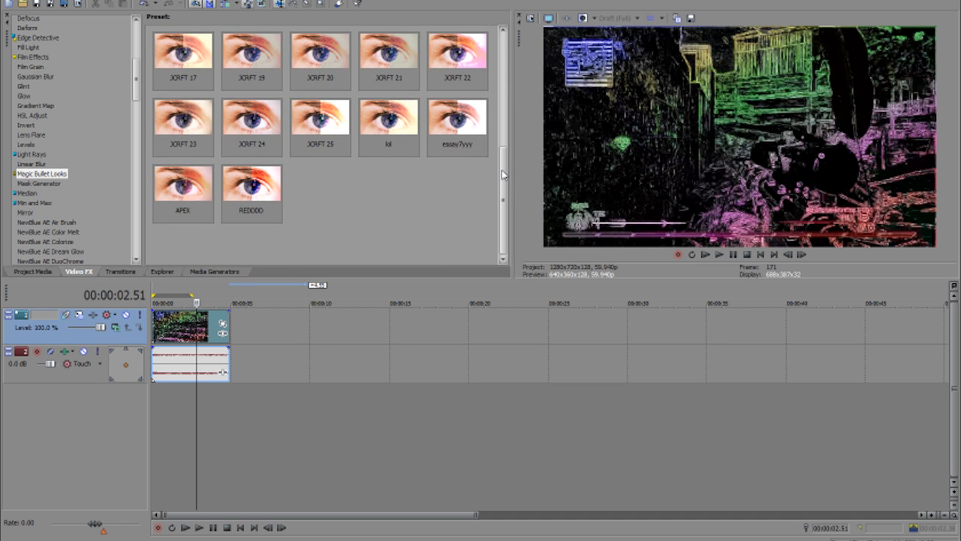
drag(457, 123, 196, 332)
click(900, 325)
drag(254, 189, 200, 321)
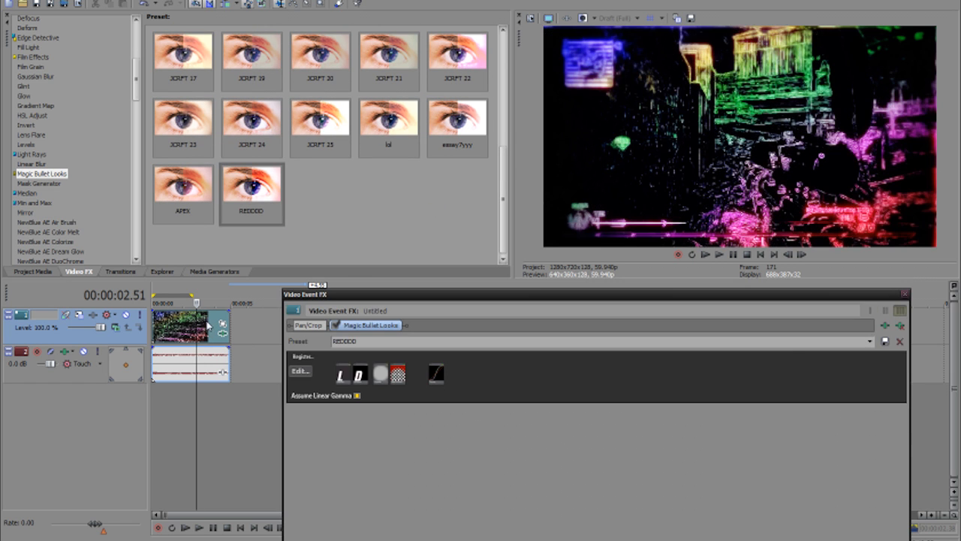
click(902, 326)
drag(205, 202, 197, 327)
click(901, 326)
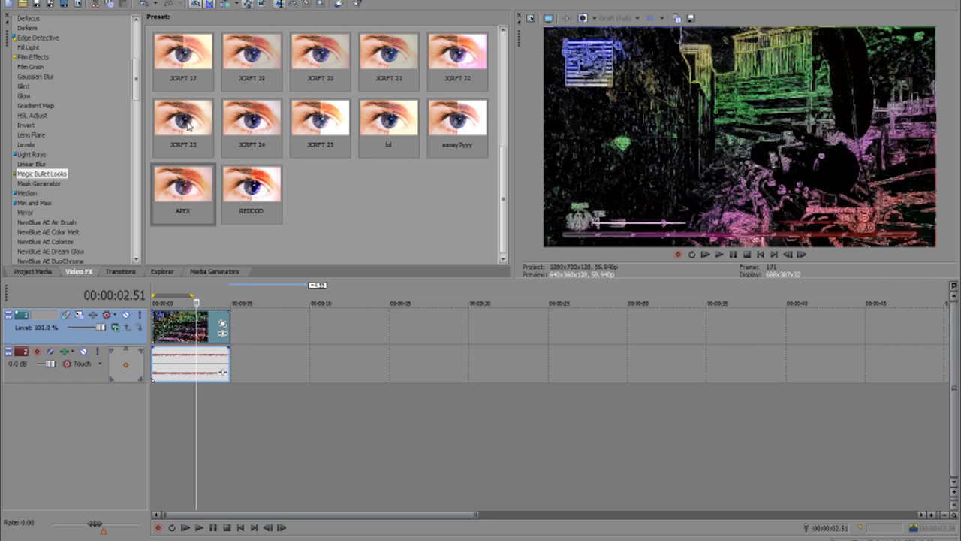
Try the Magic Bullet Looks presets JCRFT 23, JCRFT 24, JCRFT 17 and JCRFT 25 on the clip, removing each.
drag(189, 126, 188, 332)
click(901, 326)
drag(251, 123, 199, 328)
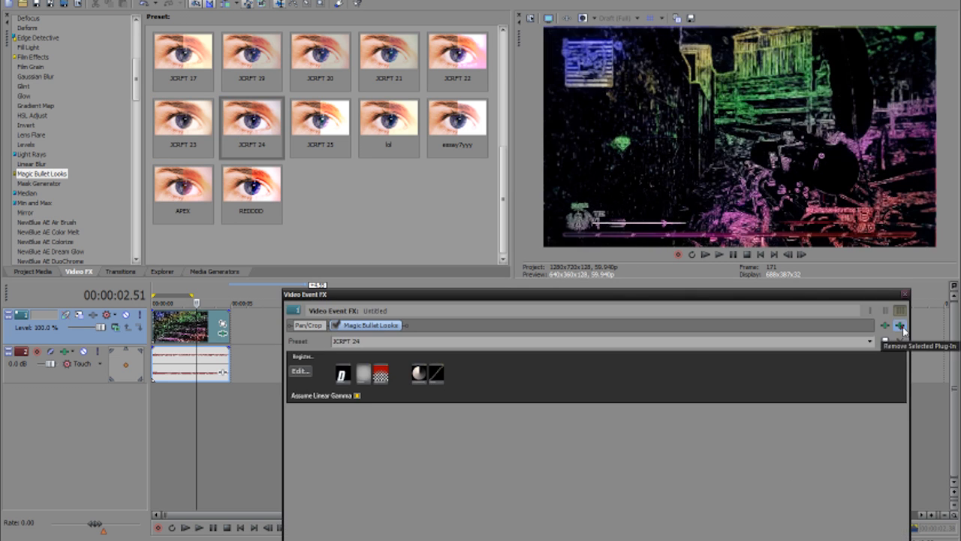
click(901, 326)
drag(185, 59, 168, 332)
click(901, 326)
drag(321, 123, 183, 331)
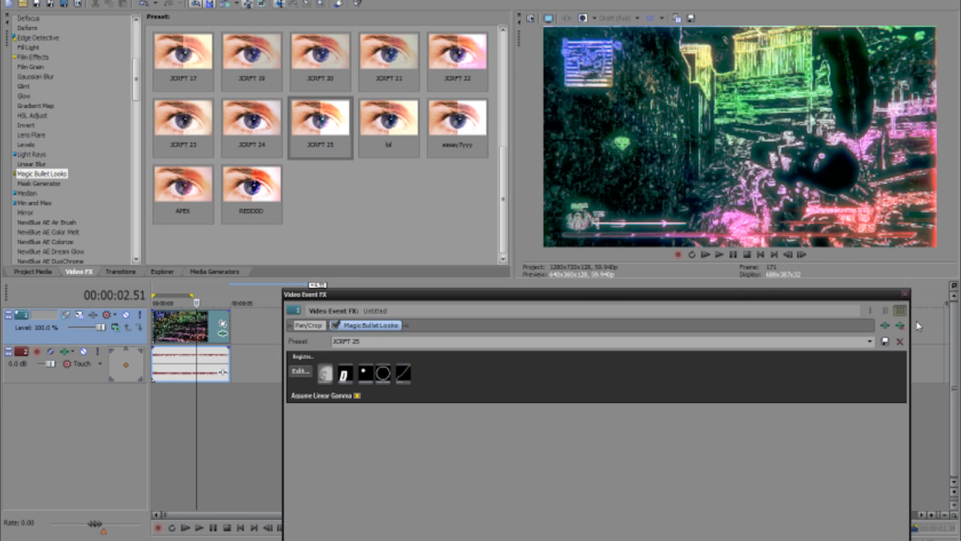
click(901, 326)
Try the Magic Bullet Looks preset JCRFT 6 on the clip, remove it and close the effect settings.
drag(503, 175, 495, 48)
drag(178, 343, 181, 335)
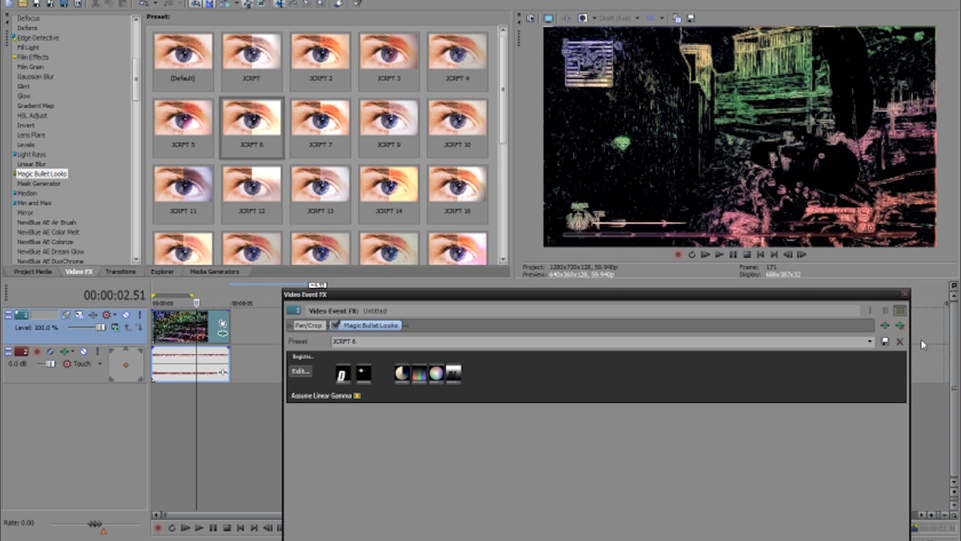
click(904, 293)
drag(503, 98, 504, 202)
Apply Brightness and Contrast to the clip from the Reset to None preset, with brightness 0.03 and contrast 0.10.
scroll(133, 92, up, 6)
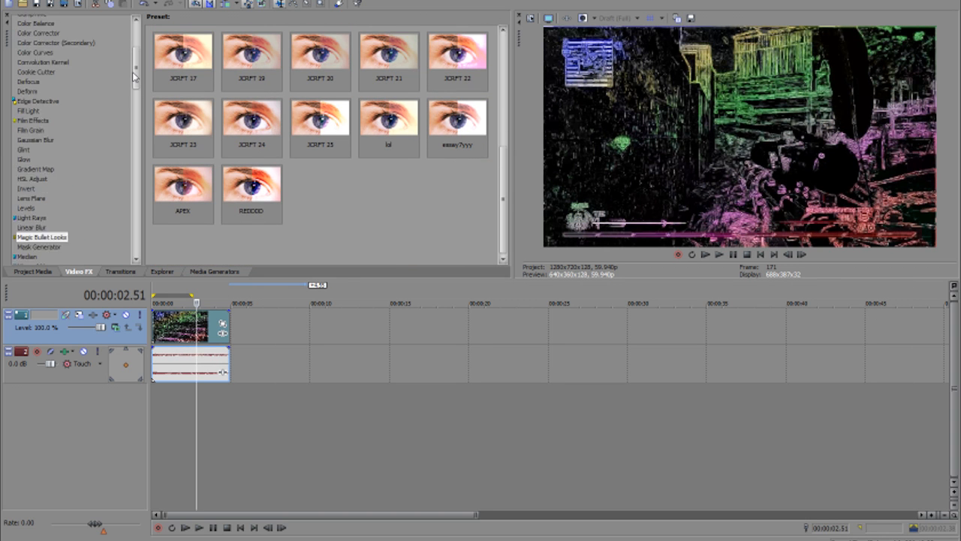
click(69, 70)
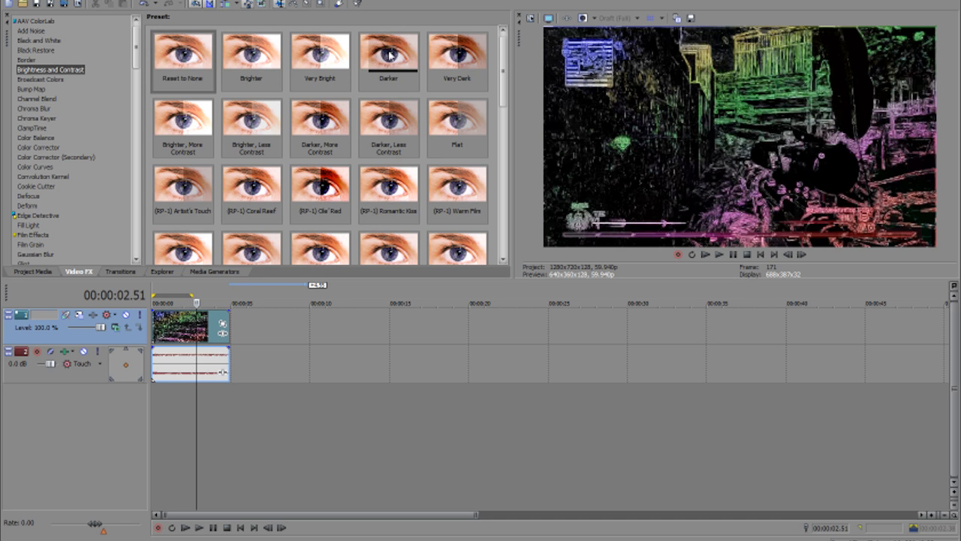
drag(183, 54, 172, 342)
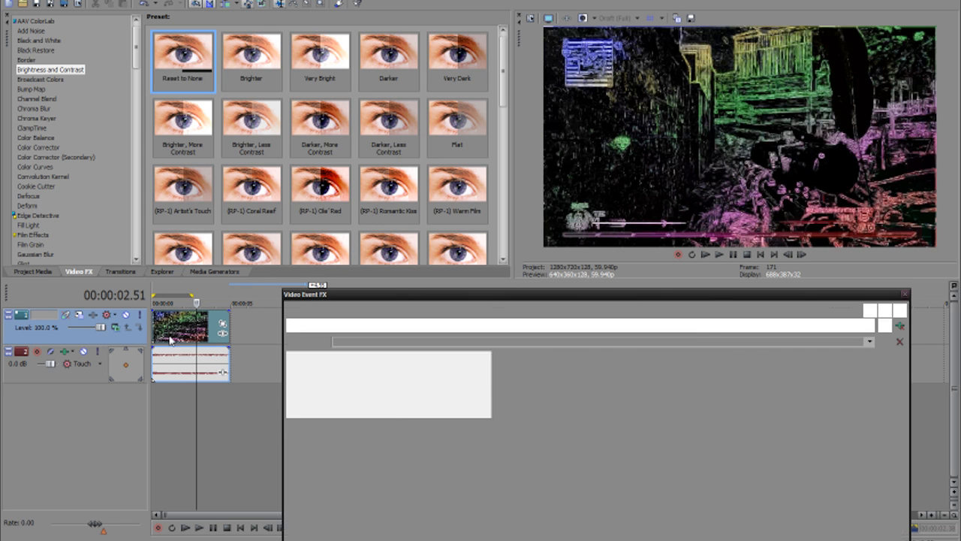
mouse_move(393, 391)
mouse_down()
mouse_move(495, 388)
mouse_move(402, 390)
mouse_move(389, 377)
mouse_move(397, 390)
mouse_move(401, 377)
mouse_move(401, 395)
mouse_up()
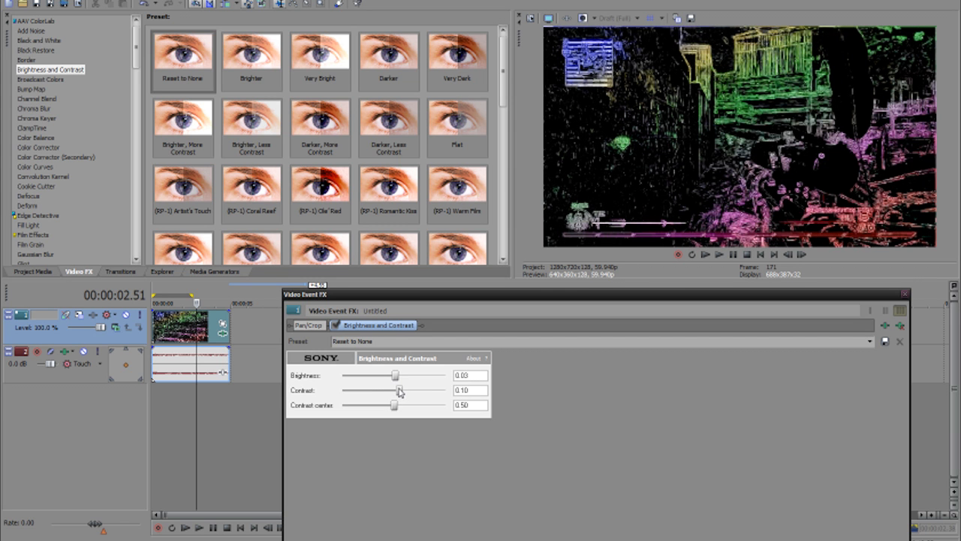
double_click(463, 376)
click(468, 391)
Check the adjusted clip at two points in time and close the effect settings.
click(173, 336)
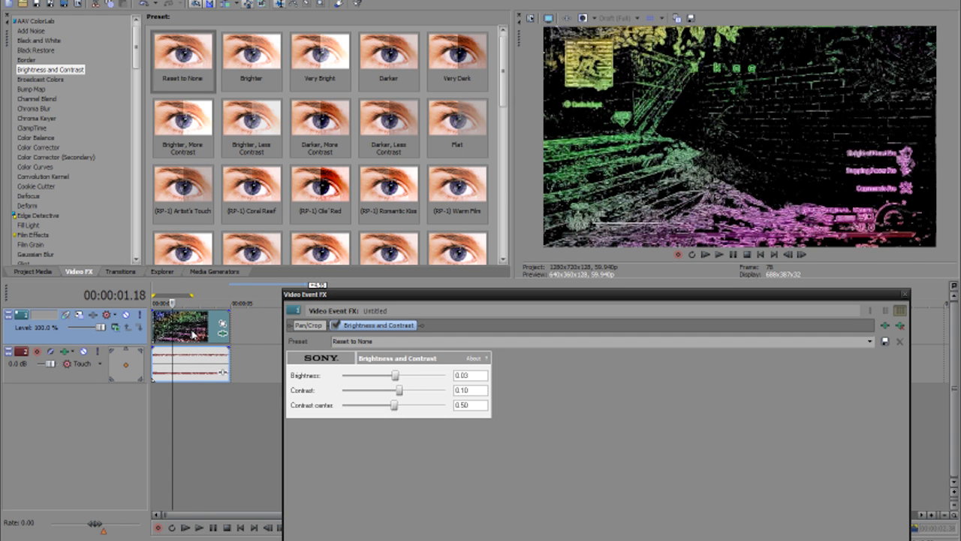
click(192, 335)
click(617, 18)
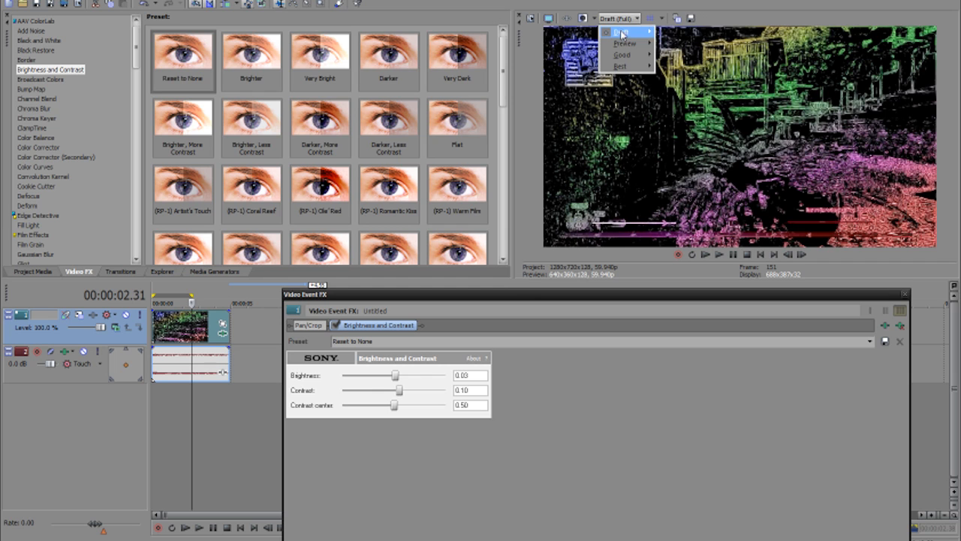
click(905, 294)
click(905, 294)
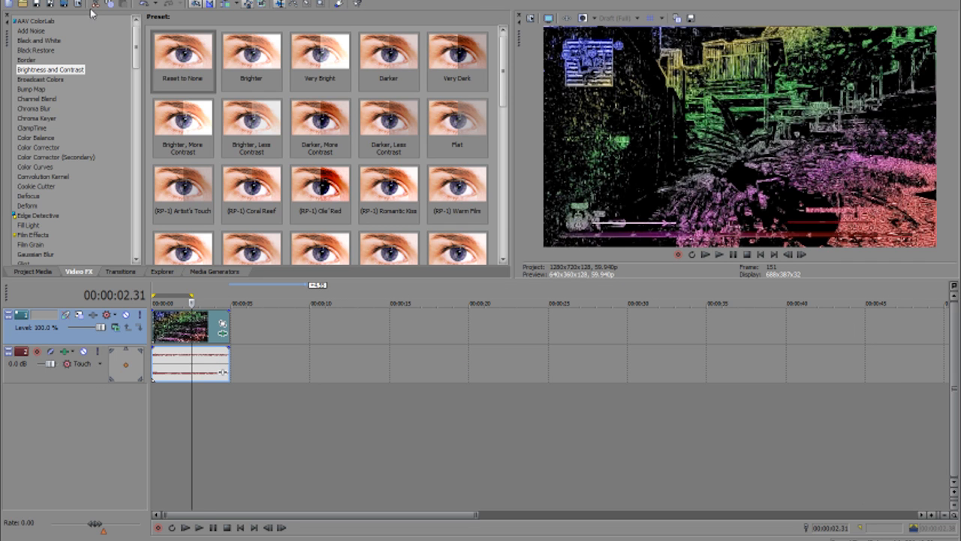
Look through the available Magic Bullet Looks presets.
scroll(69, 225, down, 4)
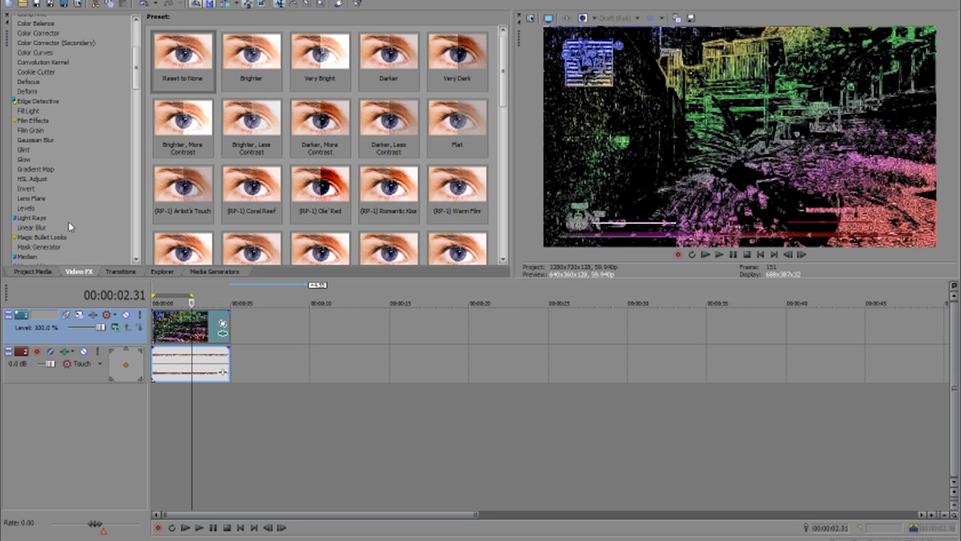
click(50, 237)
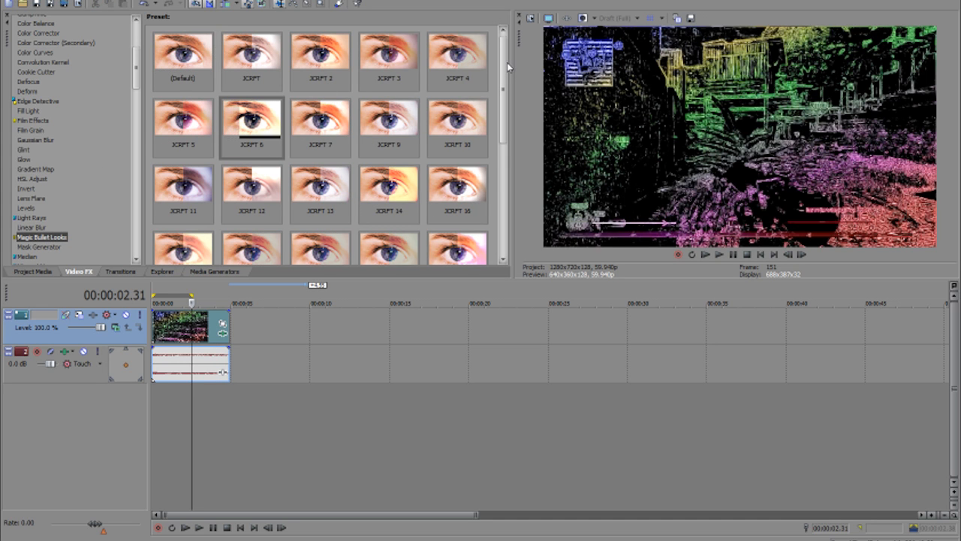
drag(502, 69, 504, 165)
drag(502, 199, 501, 181)
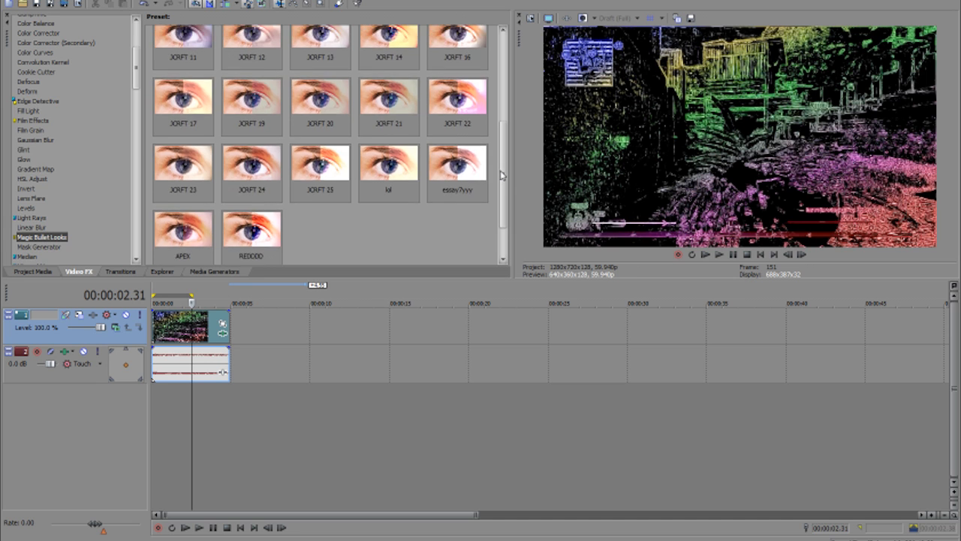
scroll(194, 90, up, 5)
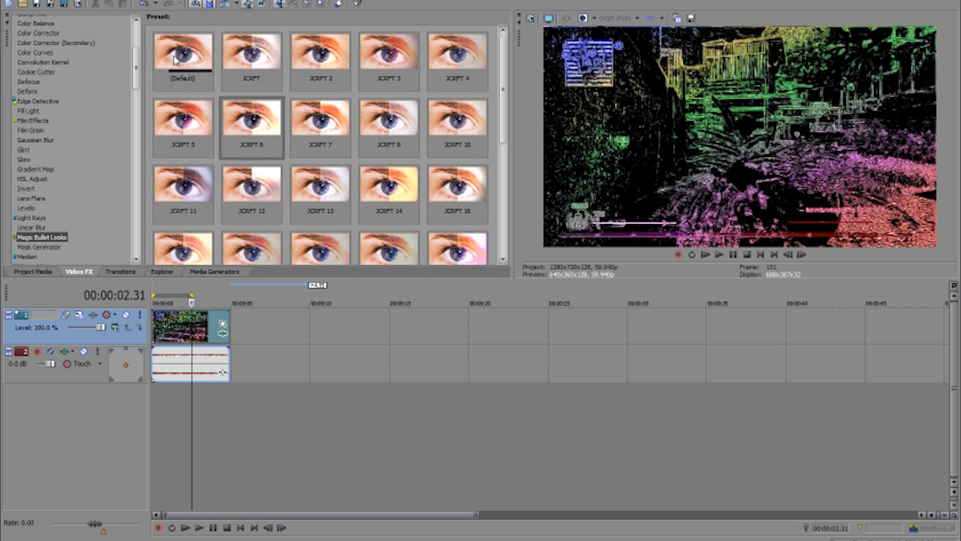
Save the project to the Desktop as a Vegas Pro project file named "jcrft".
click(6, 3)
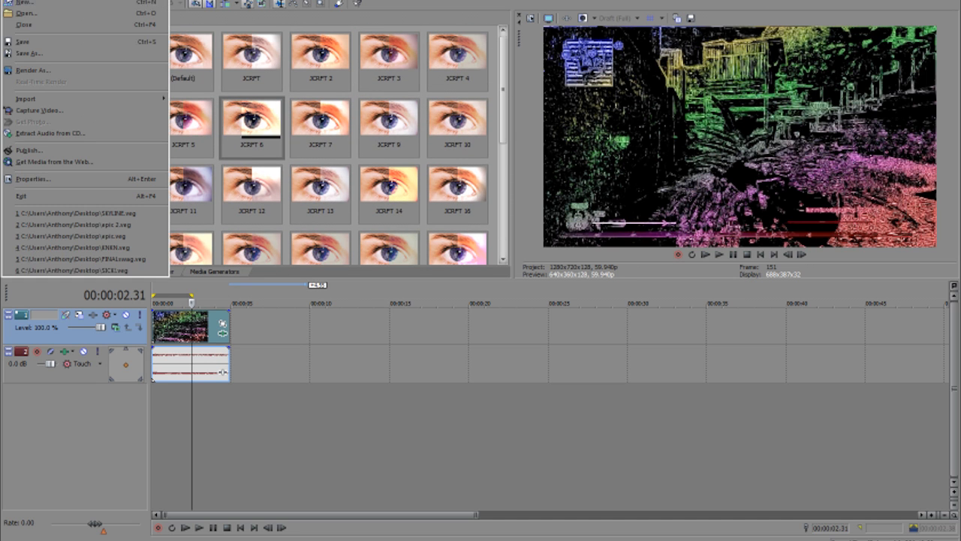
click(25, 52)
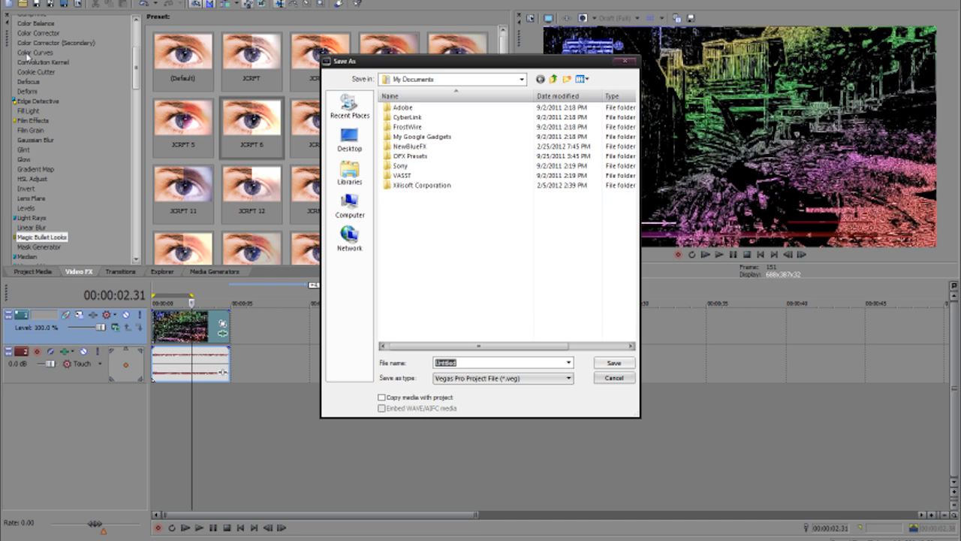
click(342, 142)
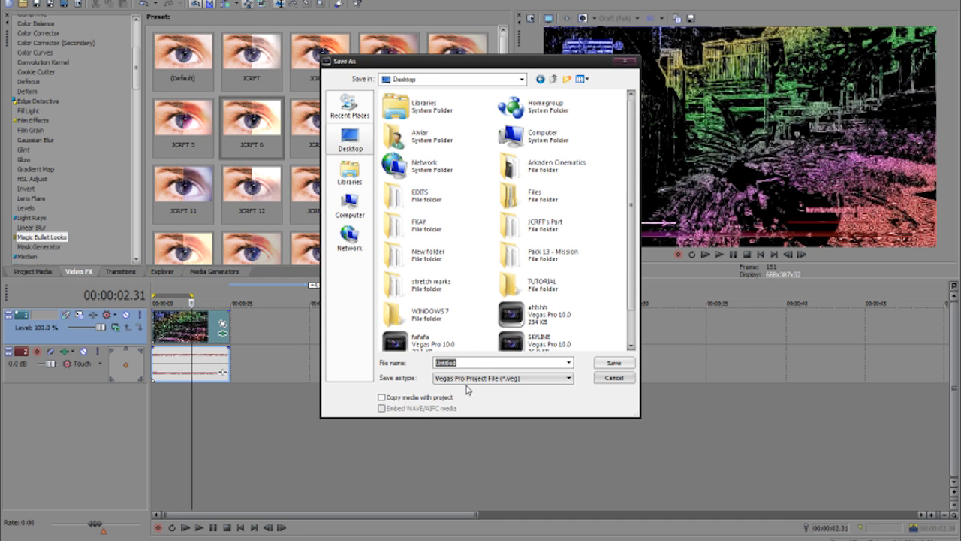
text(jcrf)
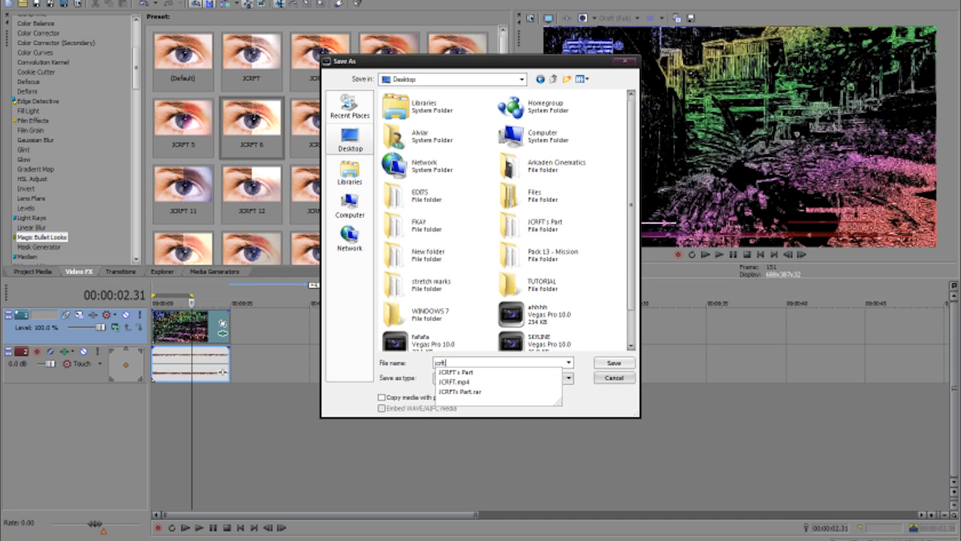
text(t)
click(614, 363)
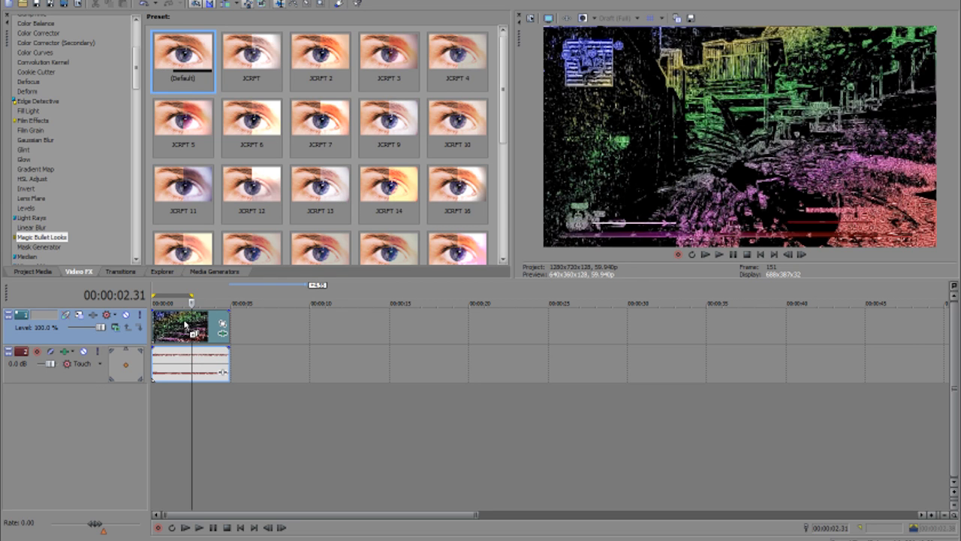
Apply Magic Bullet Looks with the (Default) preset to the clip and open its look editor.
drag(186, 325, 186, 324)
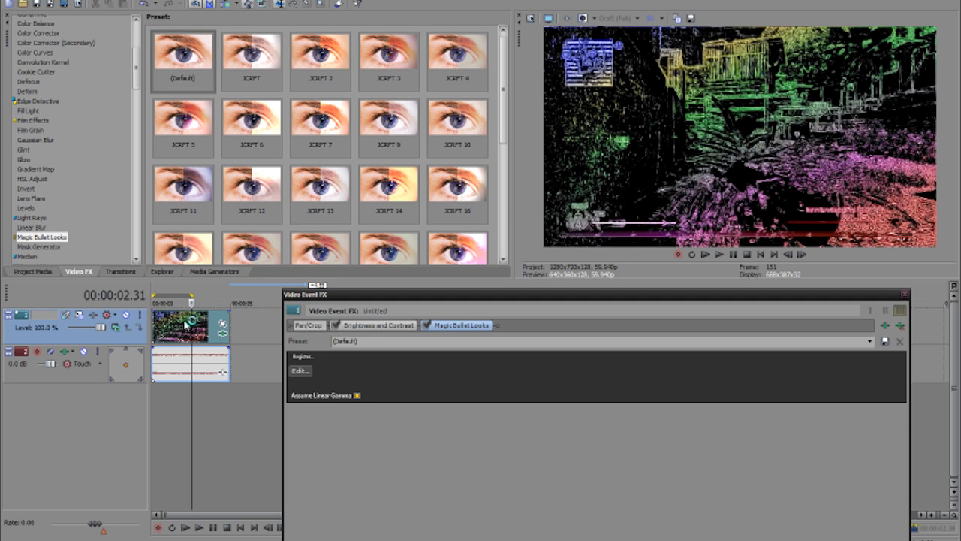
click(302, 373)
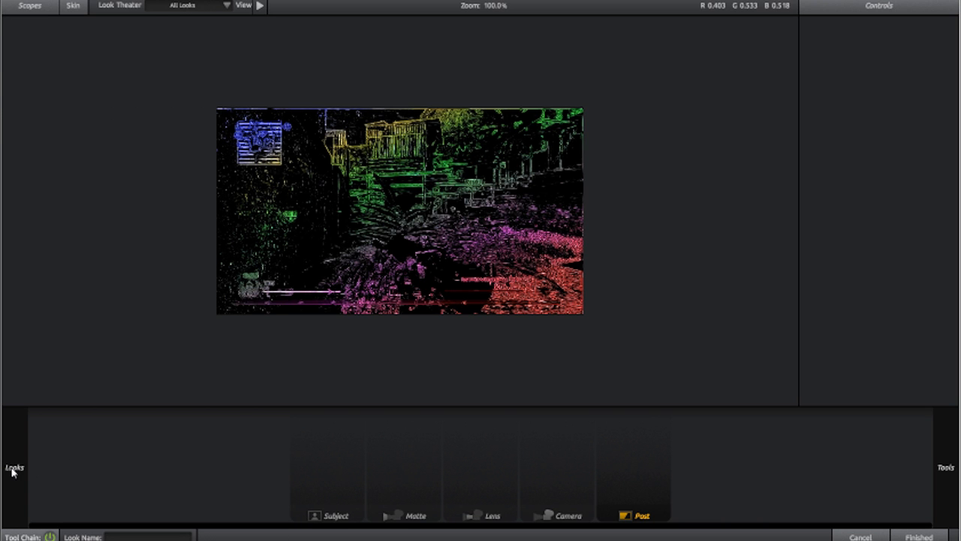
Browse the CC Pack by Just Reverse looks and load the Requine CC look onto the clip.
mouse_move(12, 468)
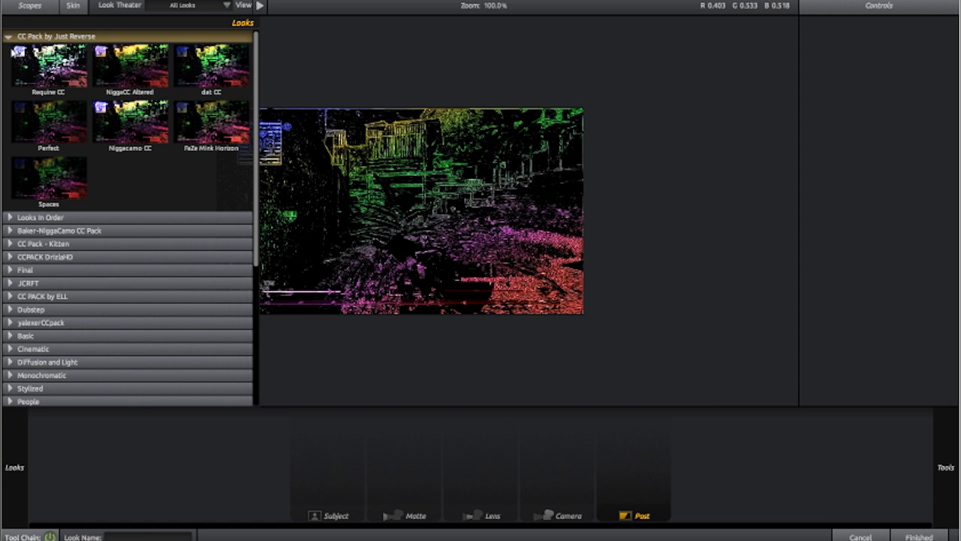
click(7, 37)
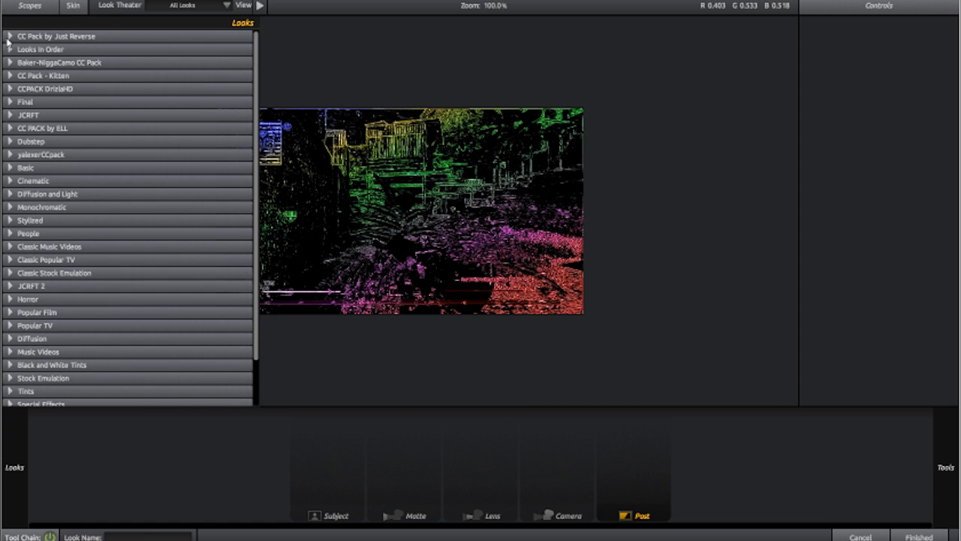
click(8, 35)
click(207, 66)
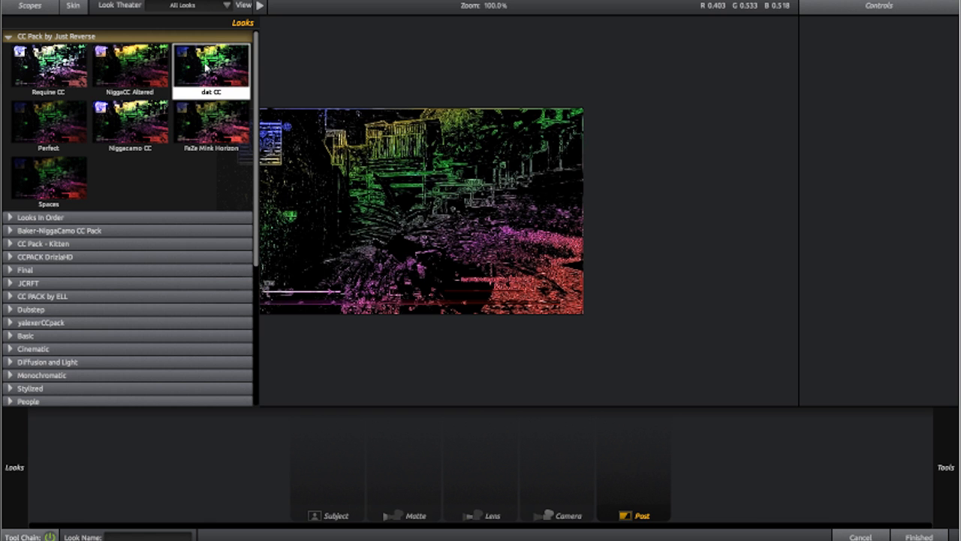
click(135, 69)
click(66, 66)
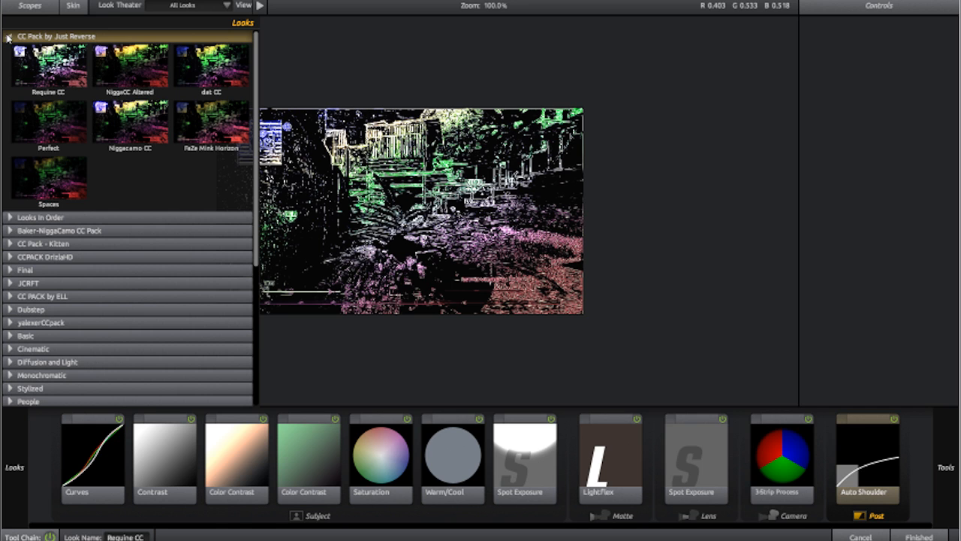
Remove the Curves and Contrast tools from the look's Subject stage.
click(9, 37)
click(118, 451)
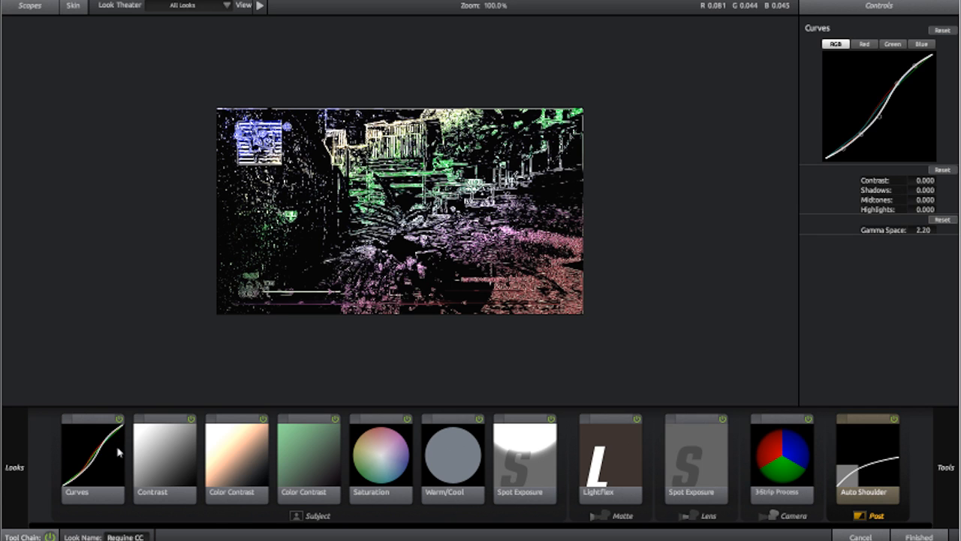
key(Delete)
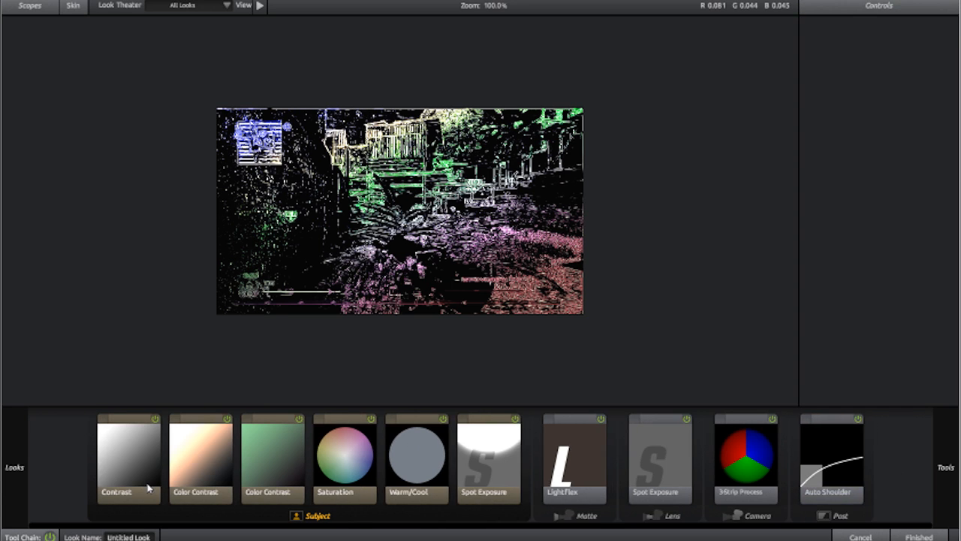
click(119, 484)
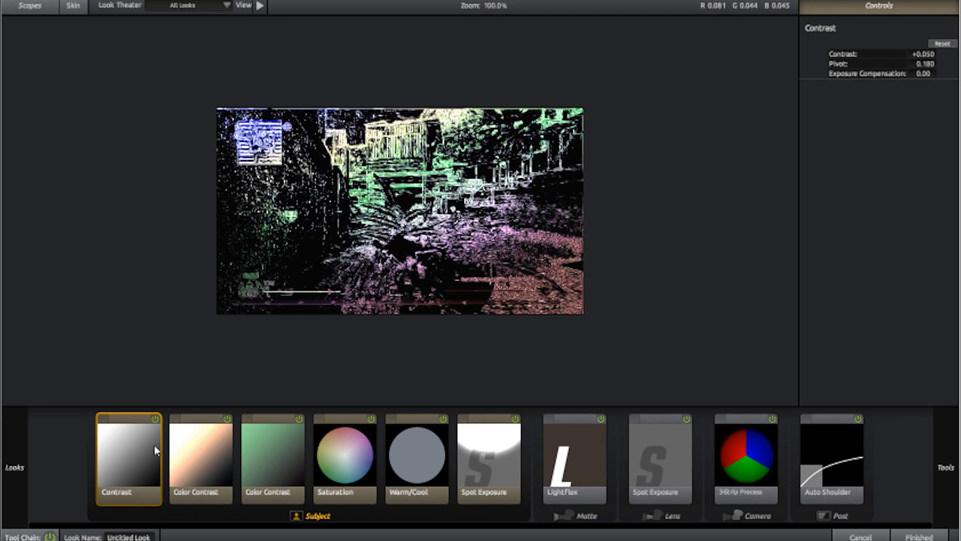
key(Delete)
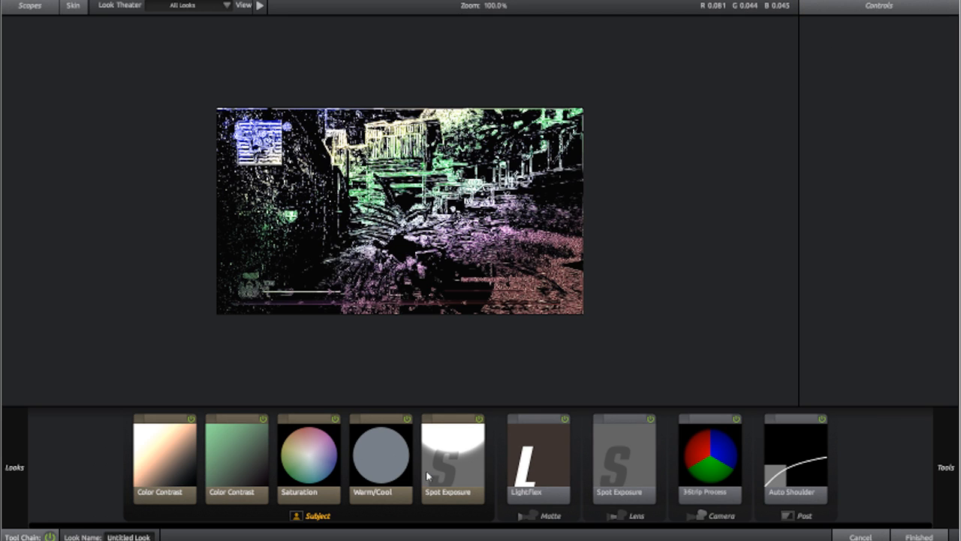
Load the "Altered" look from CC Pack by Just Reverse in place of the current look.
mouse_move(4, 304)
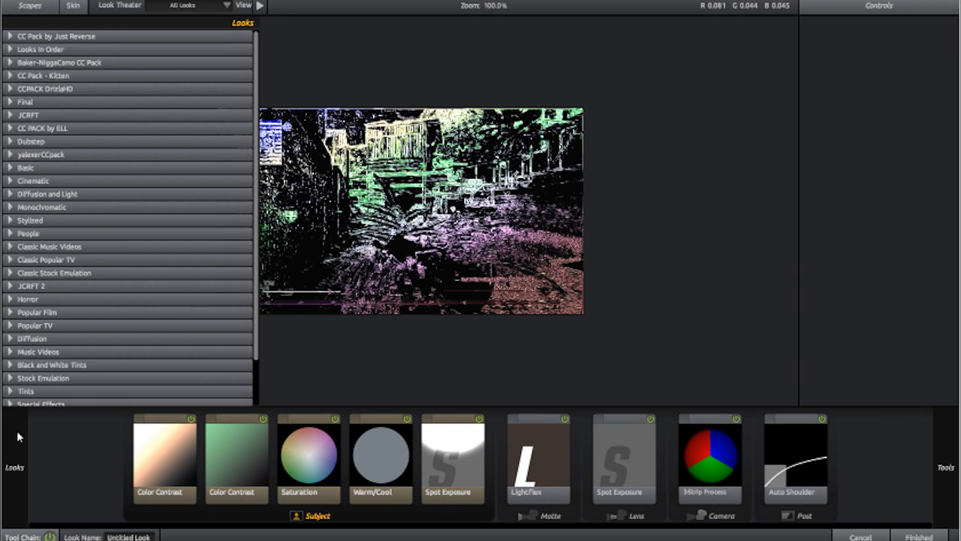
click(11, 36)
click(73, 63)
click(110, 67)
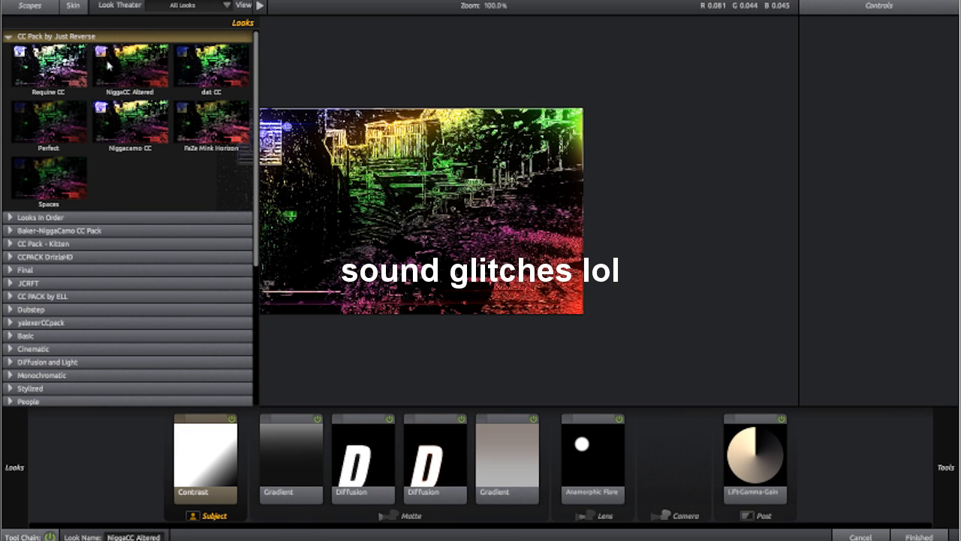
Remove the Contrast, both Gradient and the Anamorphic Flare tools from the look, keeping both Diffusion tools and Lift-Gamma-Gain.
click(228, 467)
key(Delete)
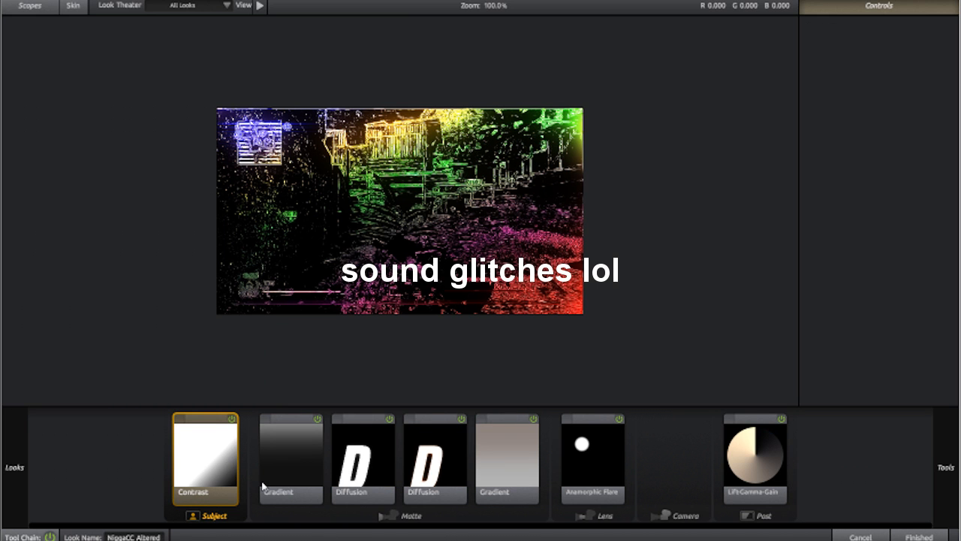
click(319, 463)
key(Delete)
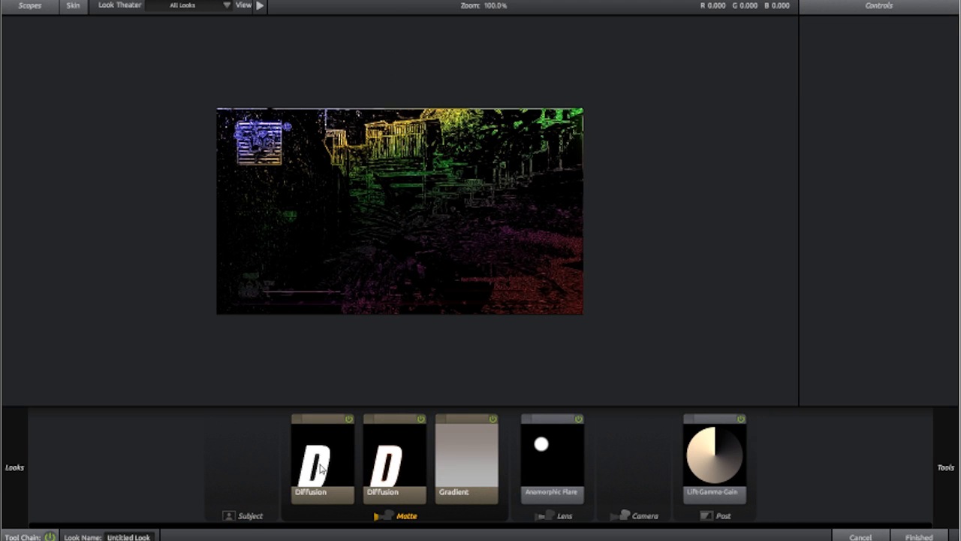
click(322, 465)
click(461, 458)
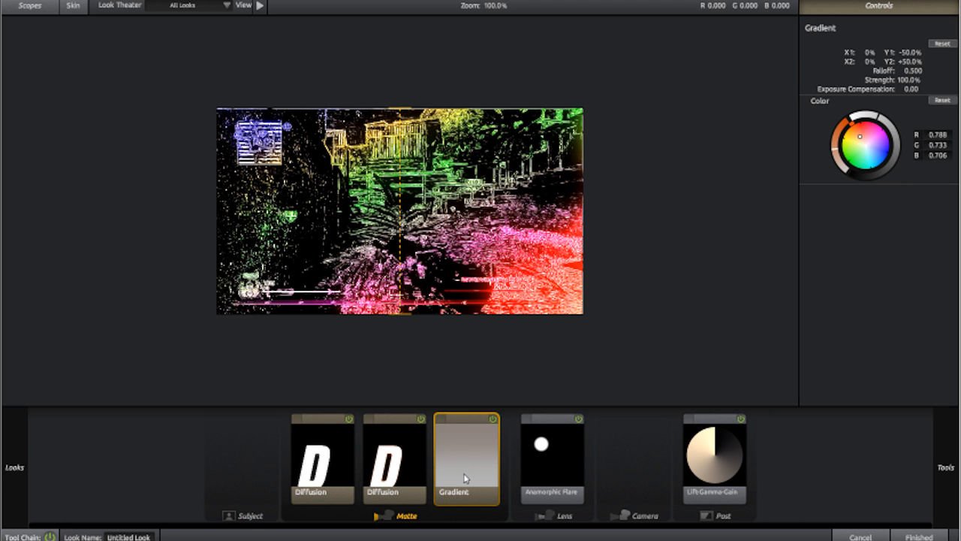
key(Delete)
click(517, 473)
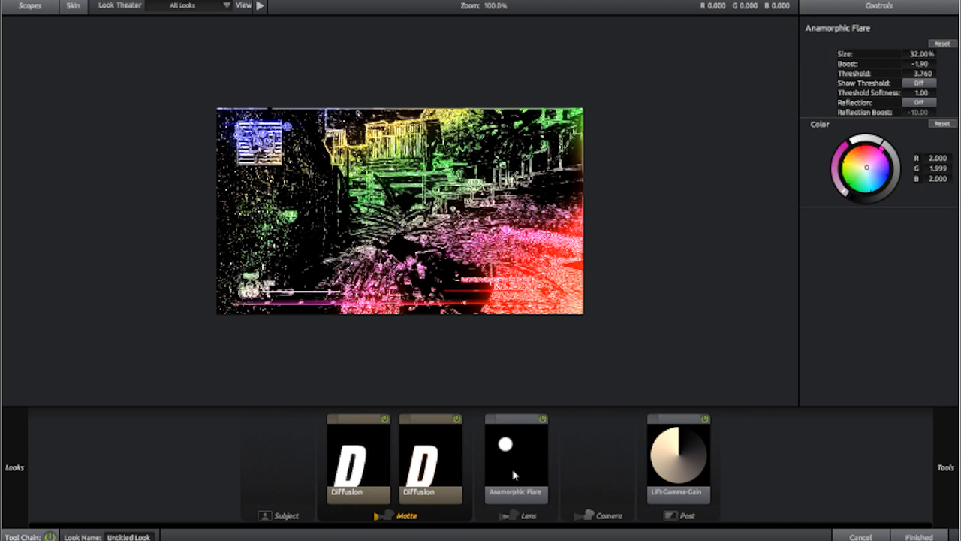
key(Delete)
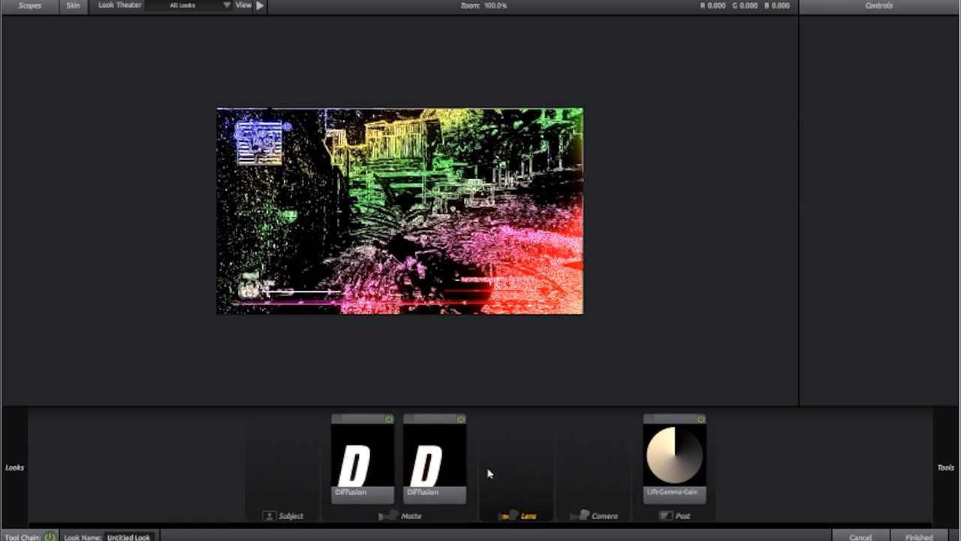
Review the Lift-Gamma-Gain and Diffusion tools, and set the second Diffusion tool's color to orange (R 0.999, G 0.663, B 0.358).
click(702, 426)
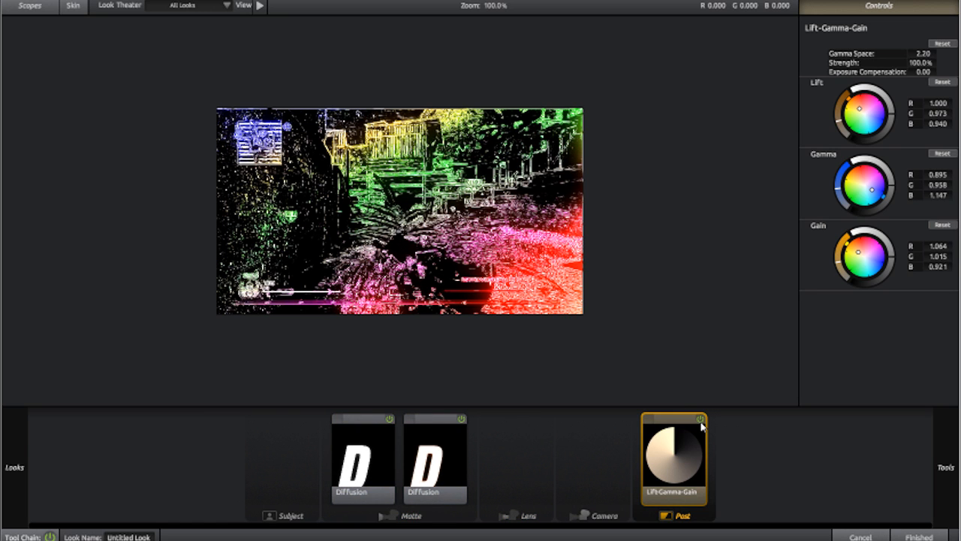
click(448, 450)
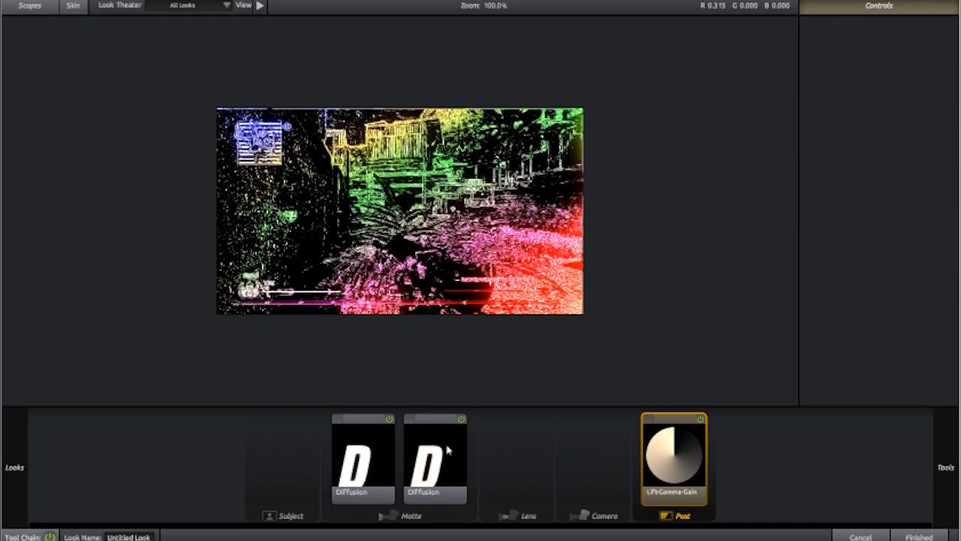
click(370, 448)
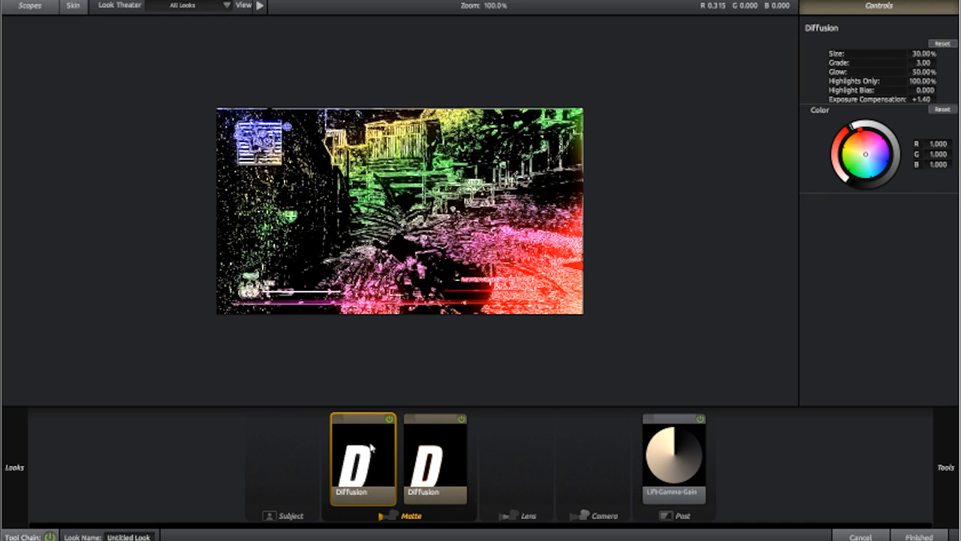
click(434, 451)
click(386, 448)
click(429, 452)
click(867, 152)
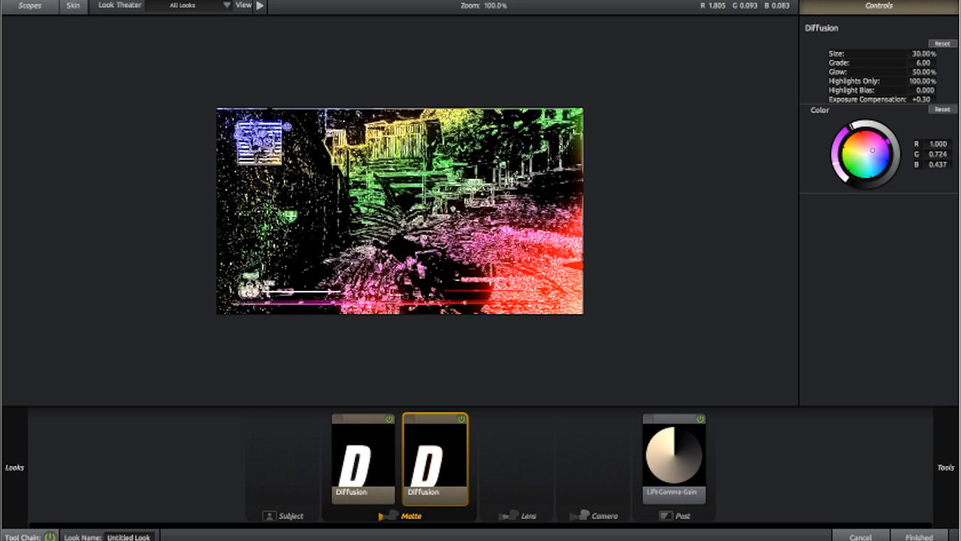
click(864, 154)
mouse_move(857, 153)
mouse_down()
mouse_move(845, 149)
mouse_move(860, 135)
mouse_up()
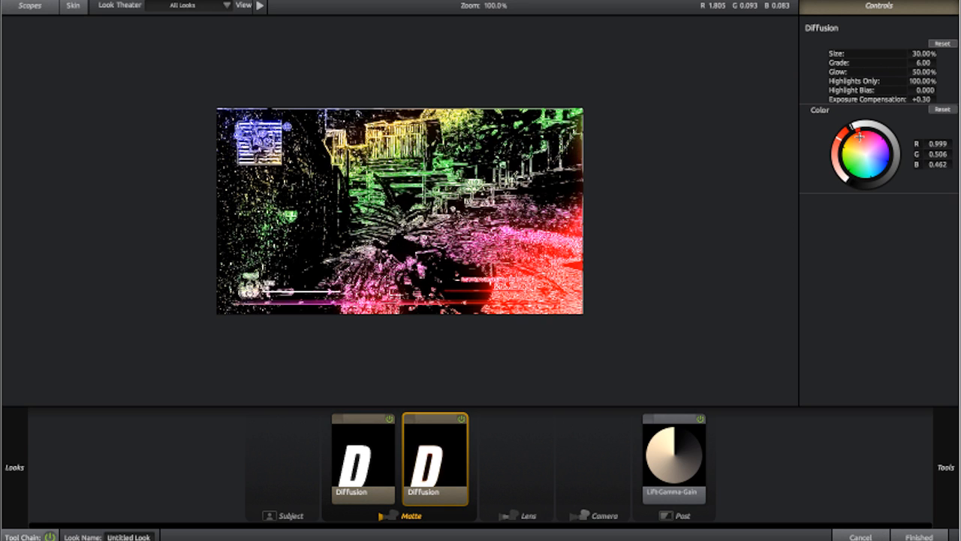
click(846, 148)
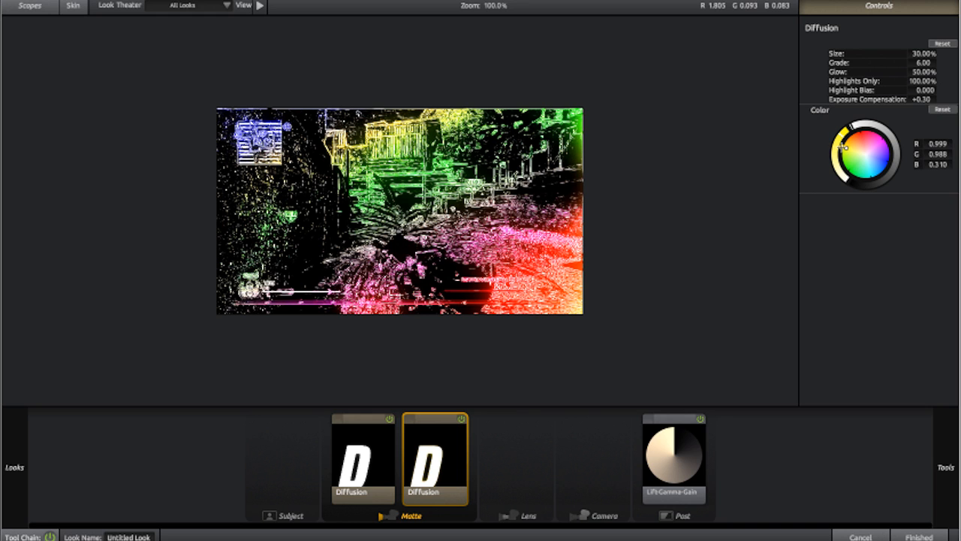
drag(846, 147, 861, 165)
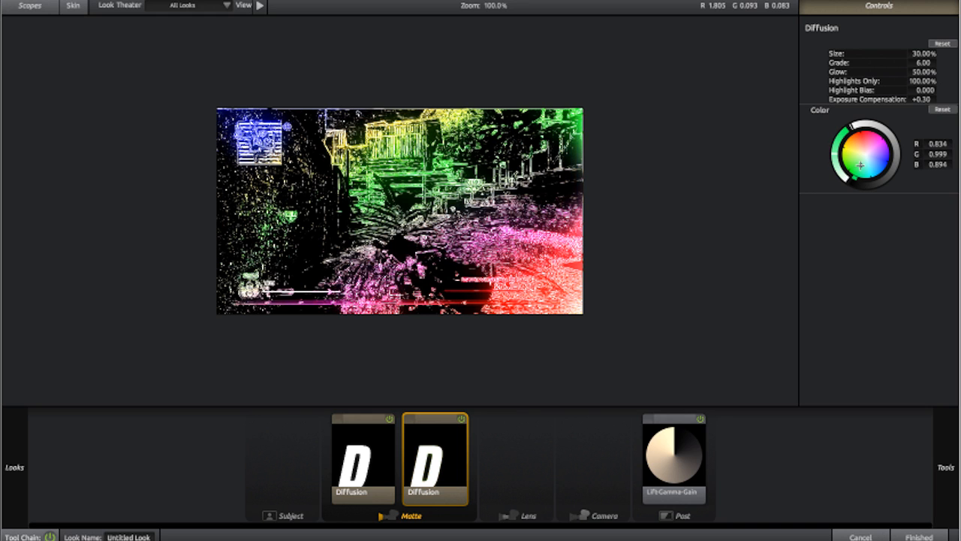
click(850, 138)
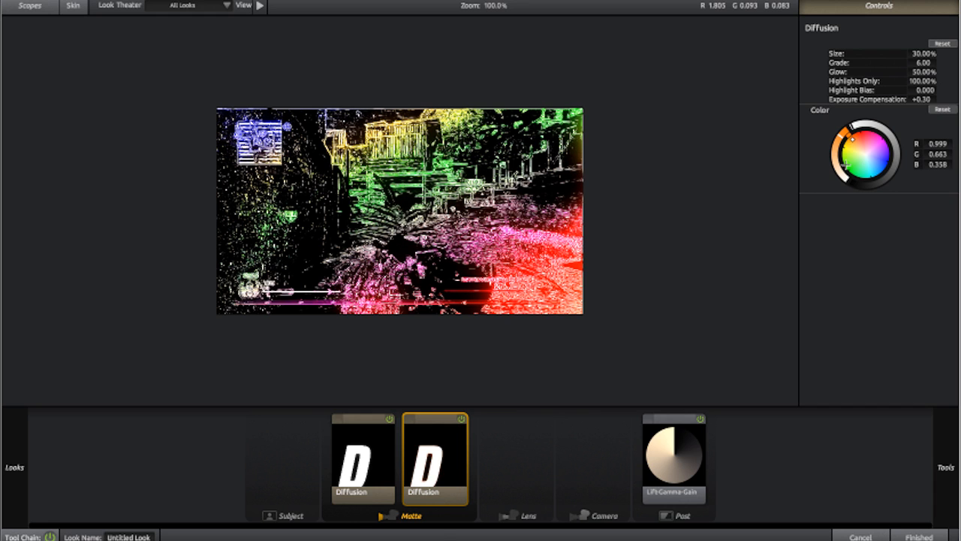
Compare the settings of the two Diffusion tools and examine the Lift-Gamma-Gain color values.
click(351, 442)
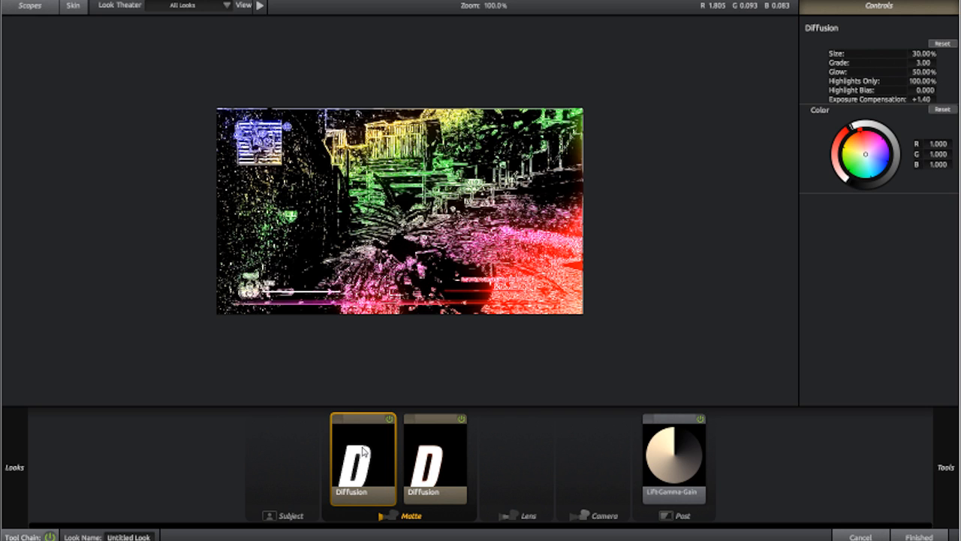
click(406, 454)
click(377, 458)
click(431, 470)
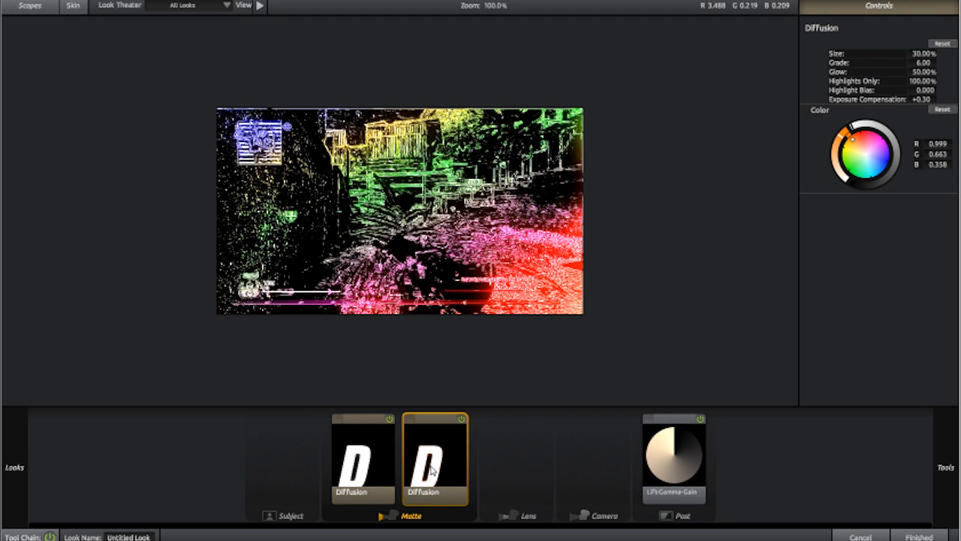
click(373, 465)
click(427, 465)
click(382, 473)
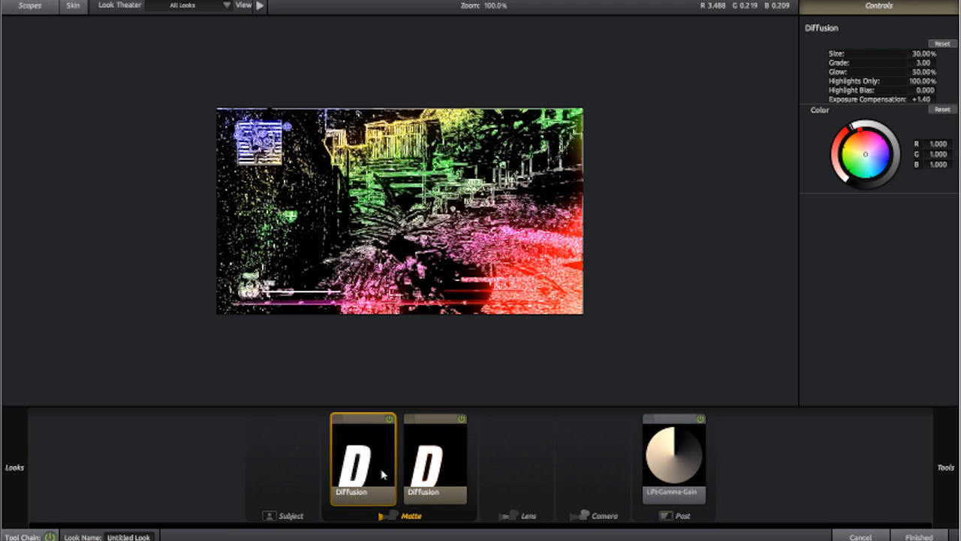
click(415, 475)
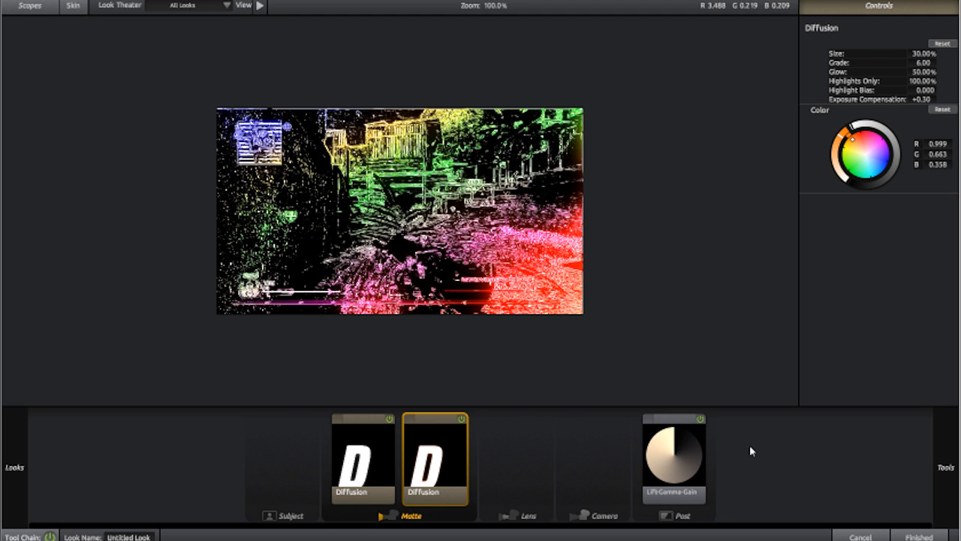
click(699, 456)
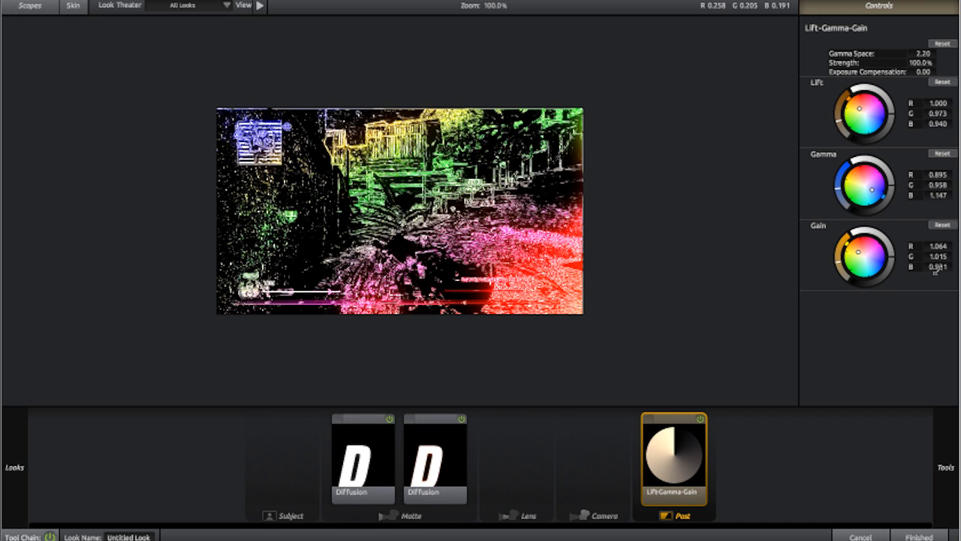
Accept the finished look, close the clip's effect settings and check the clip at another point in time.
click(914, 537)
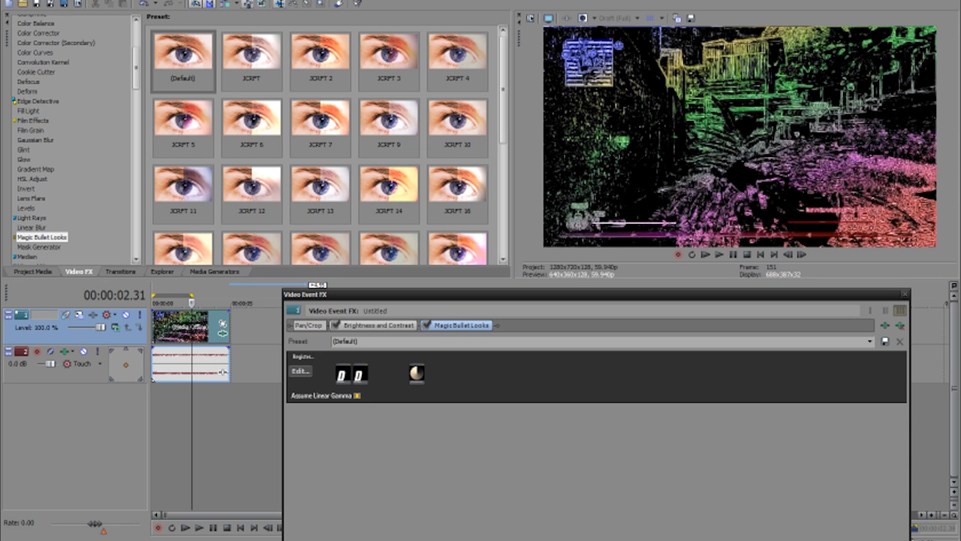
click(905, 294)
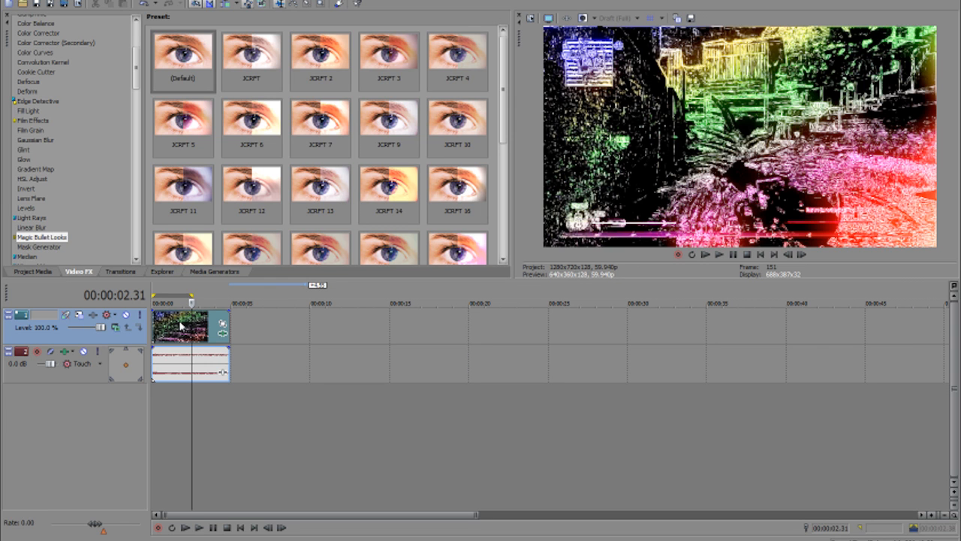
click(181, 325)
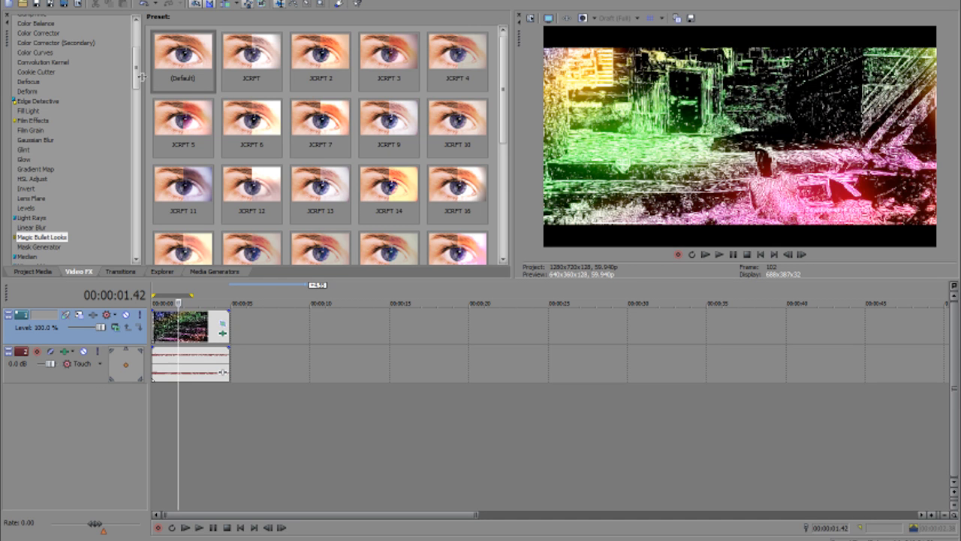
drag(138, 72, 139, 190)
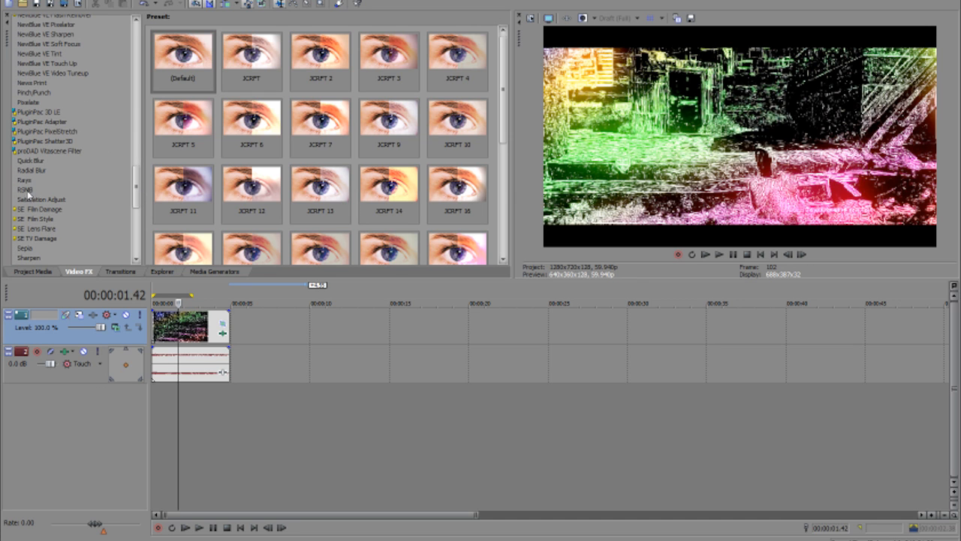
drag(172, 73, 188, 326)
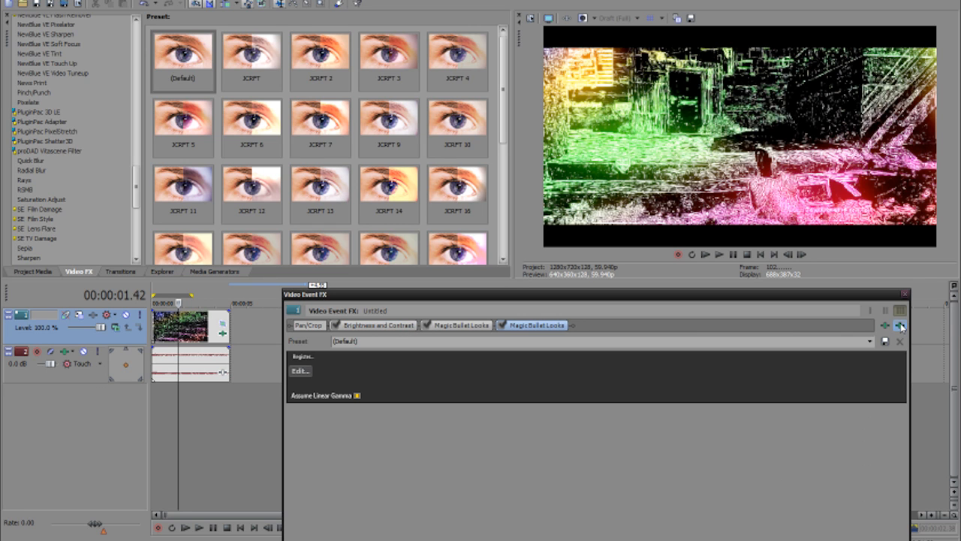
click(907, 295)
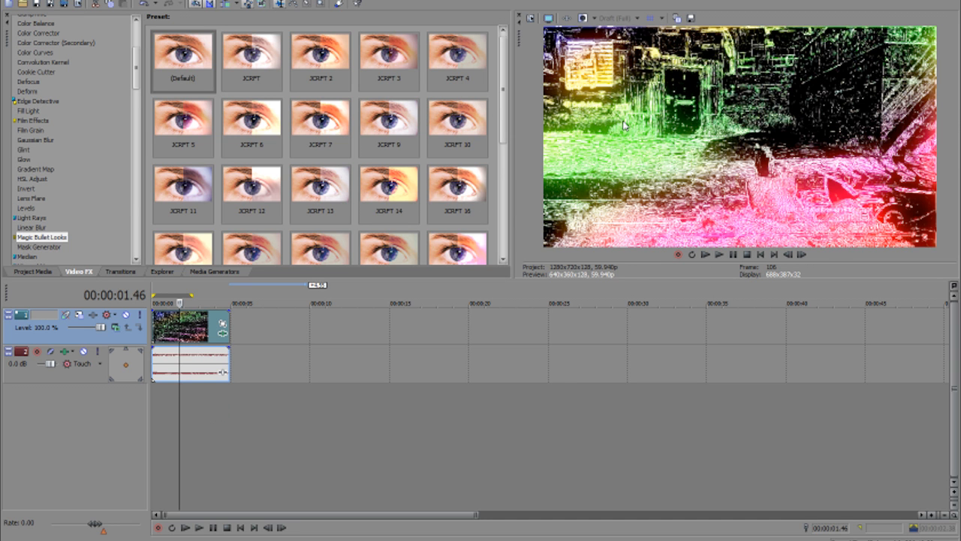
Check the clip at two points in time, and letterbox it with Event Pan/Crop at width 1,280 and height 574.6.
click(194, 341)
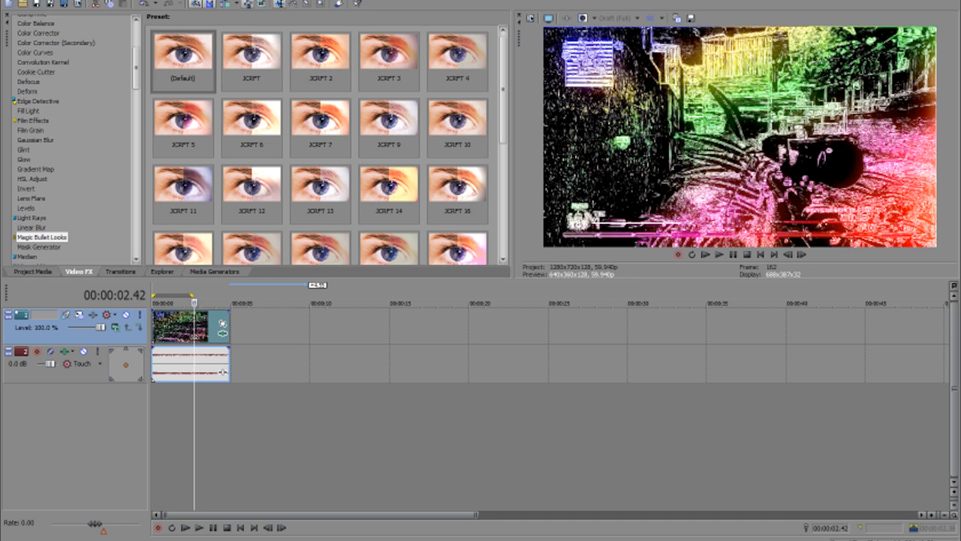
click(203, 342)
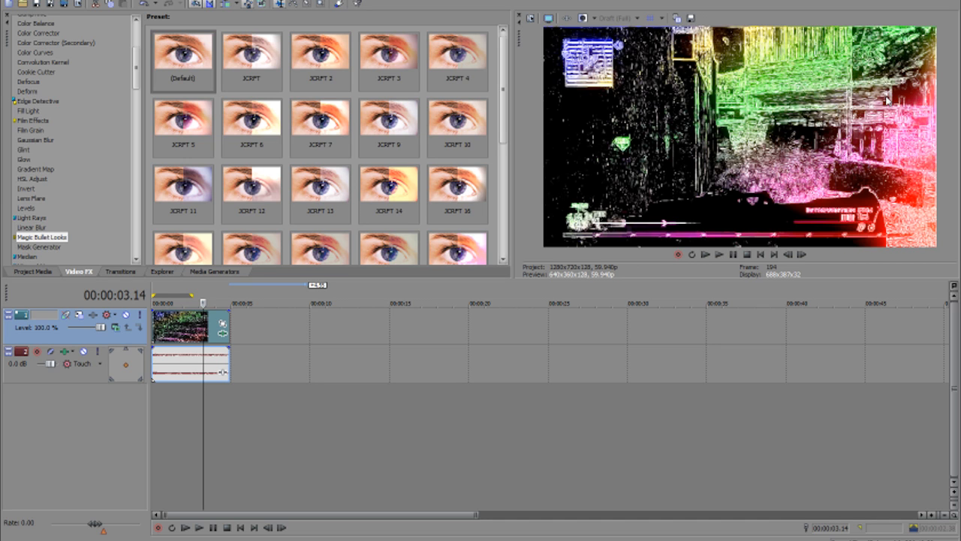
right_click(172, 336)
click(205, 118)
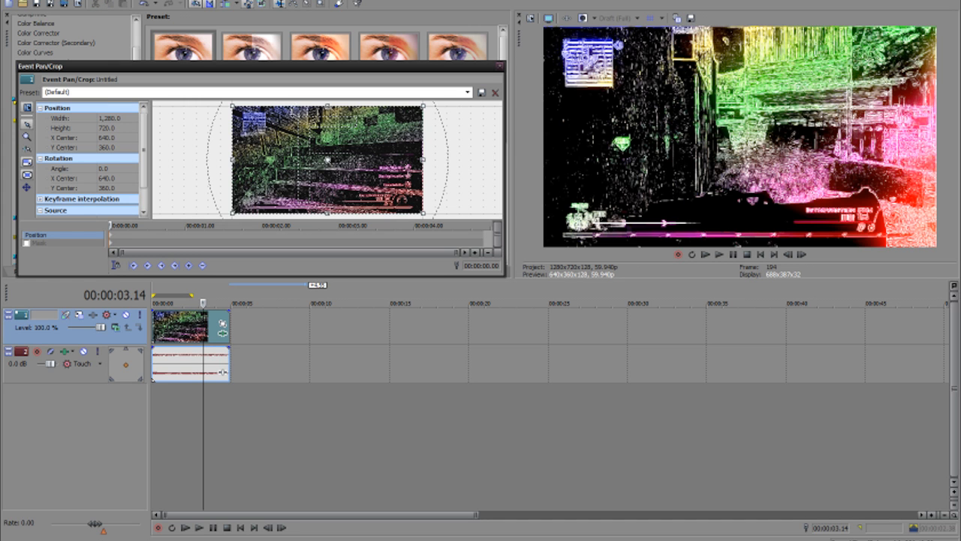
drag(327, 106, 327, 111)
right_click(295, 130)
click(319, 139)
mouse_move(327, 214)
mouse_down()
mouse_move(328, 193)
mouse_move(328, 205)
mouse_up()
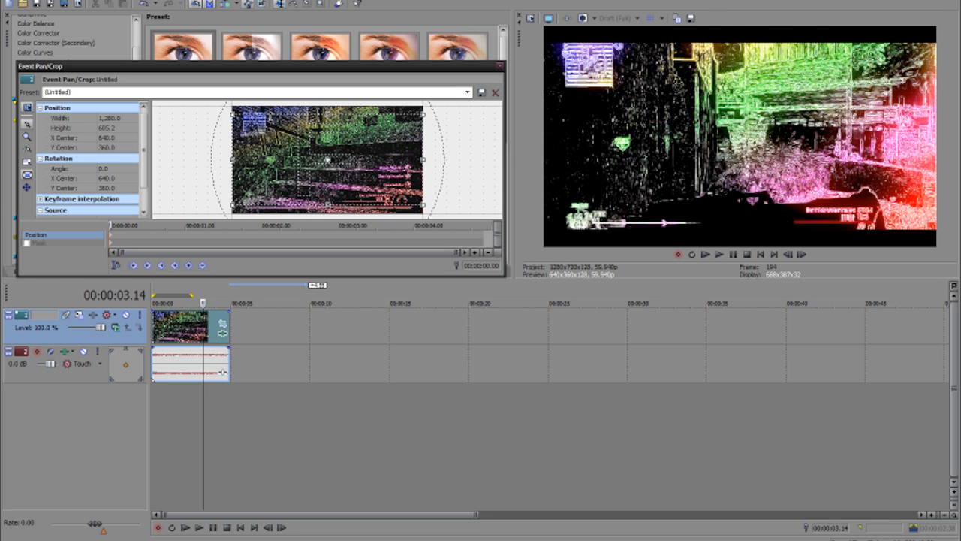
drag(328, 204, 328, 200)
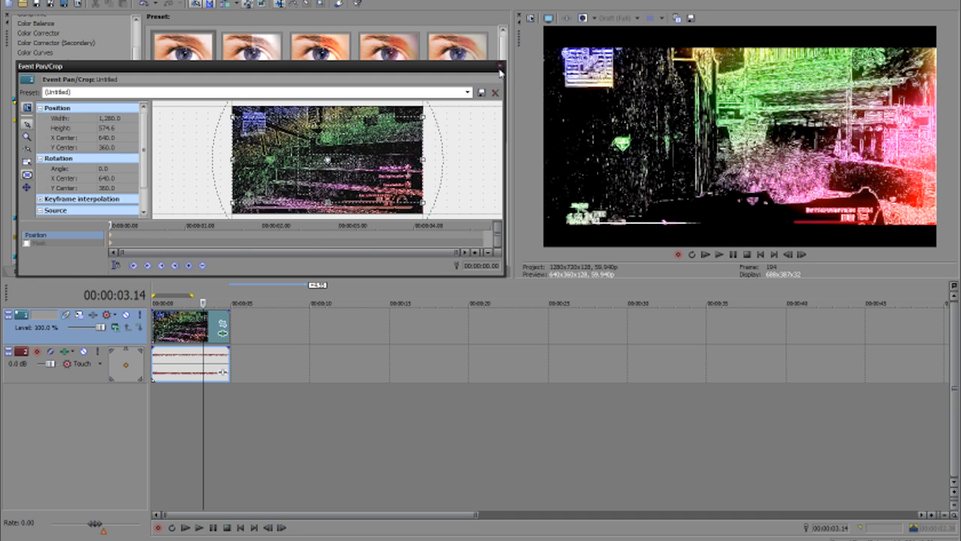
click(500, 69)
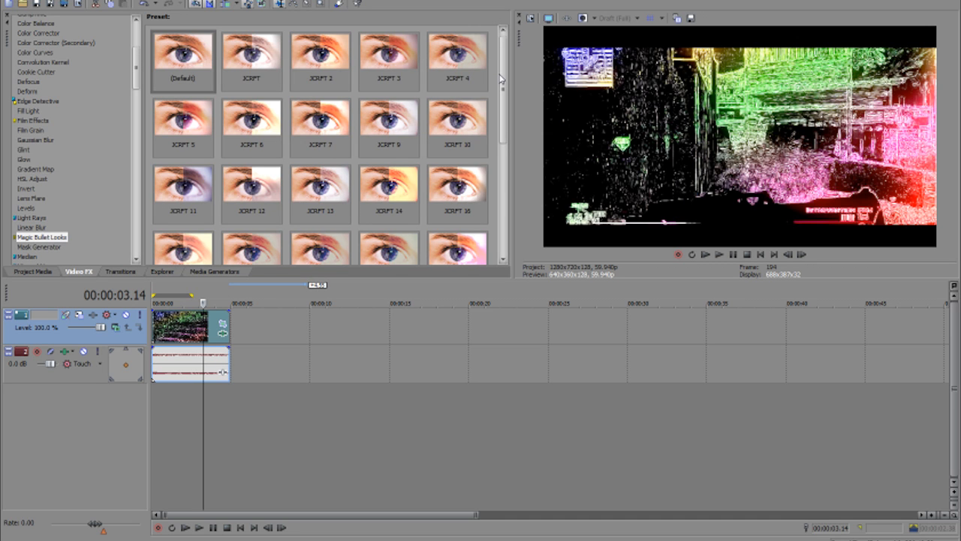